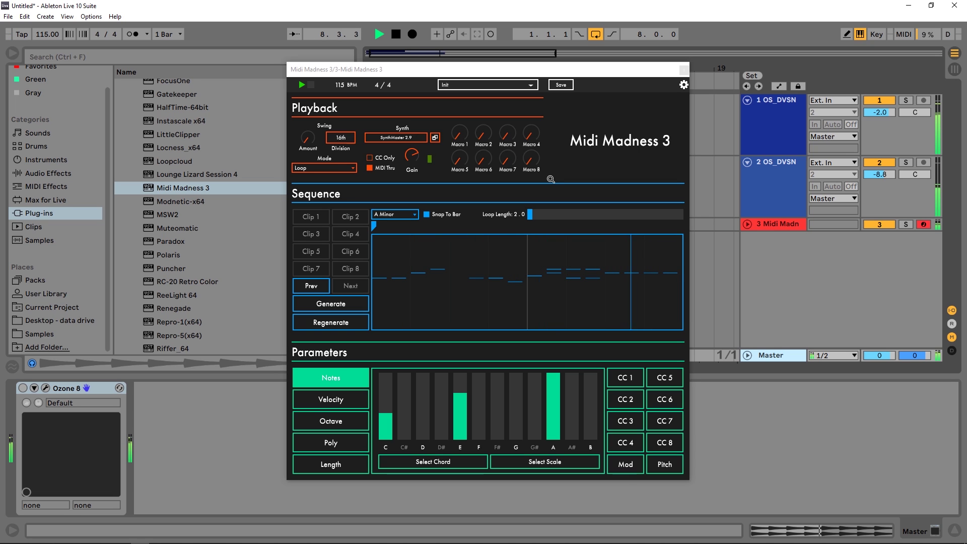
# - Audition the current sequence together with the arrangement, stopping, restarting and stopping playback again
pyautogui.press('space')
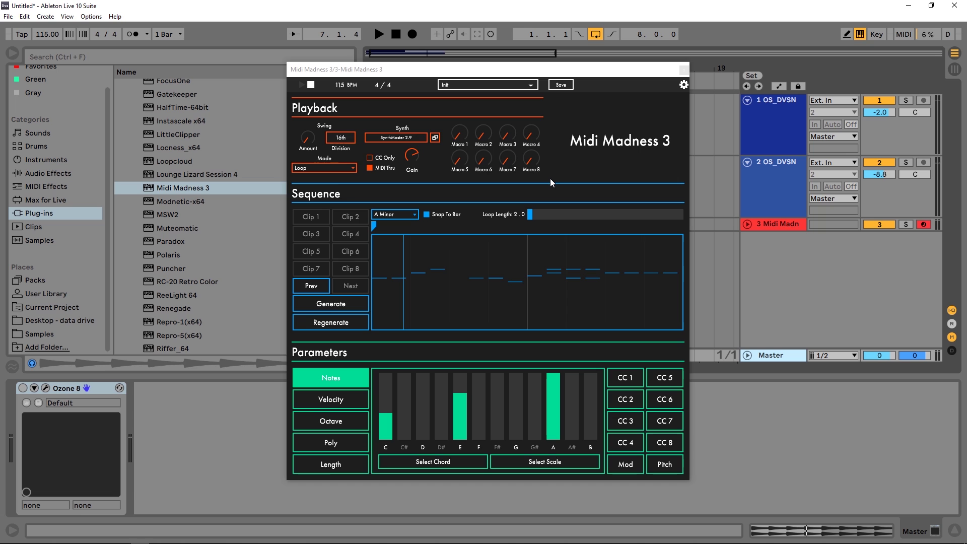
pyautogui.press('space')
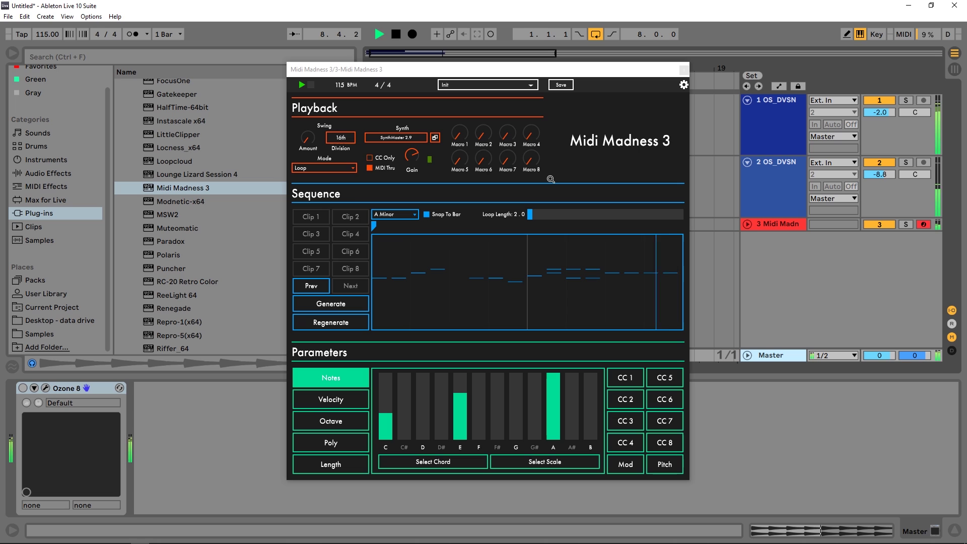
pyautogui.press('space')
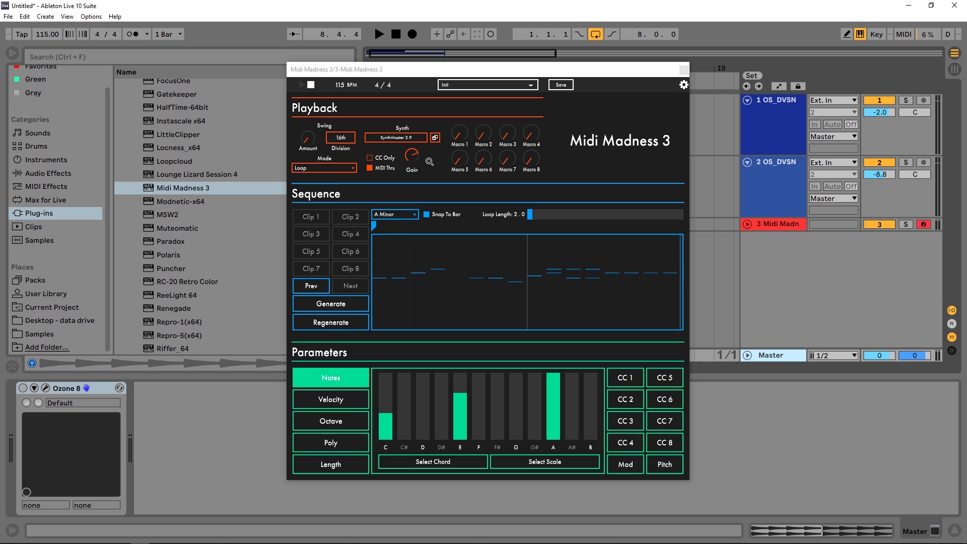
# - Review the list of loadable synths, and view the interface of the hosted SynthMaster 2.9 before closing it
pyautogui.click(401, 137)
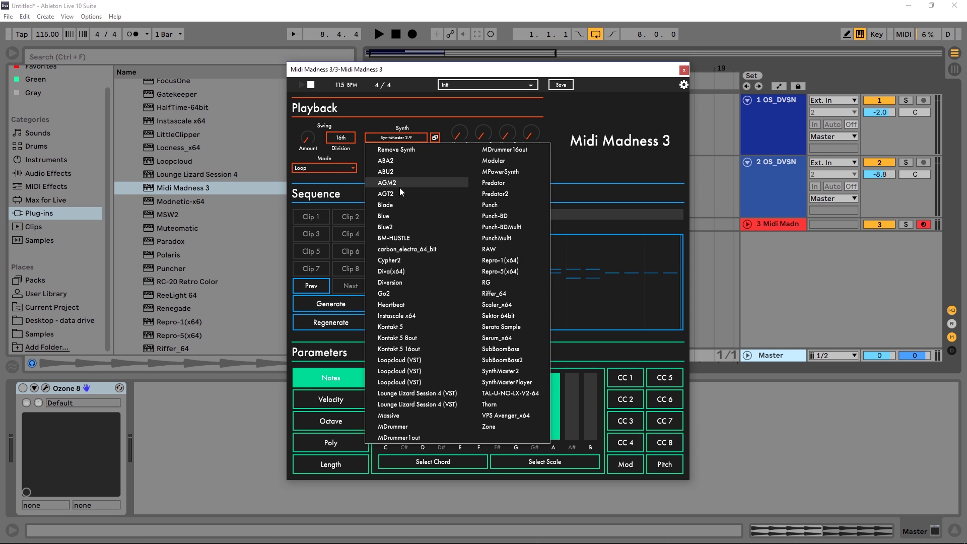
pyautogui.click(448, 107)
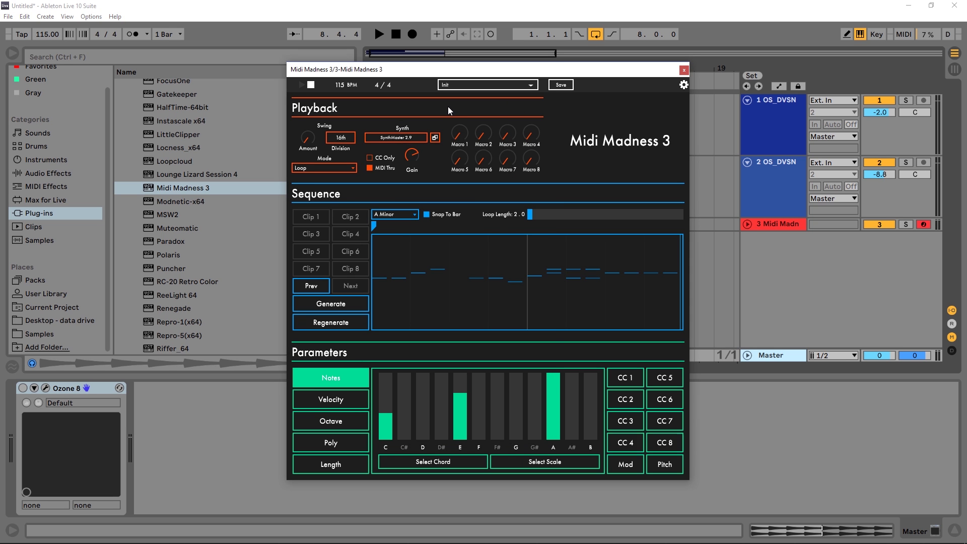
pyautogui.click(435, 137)
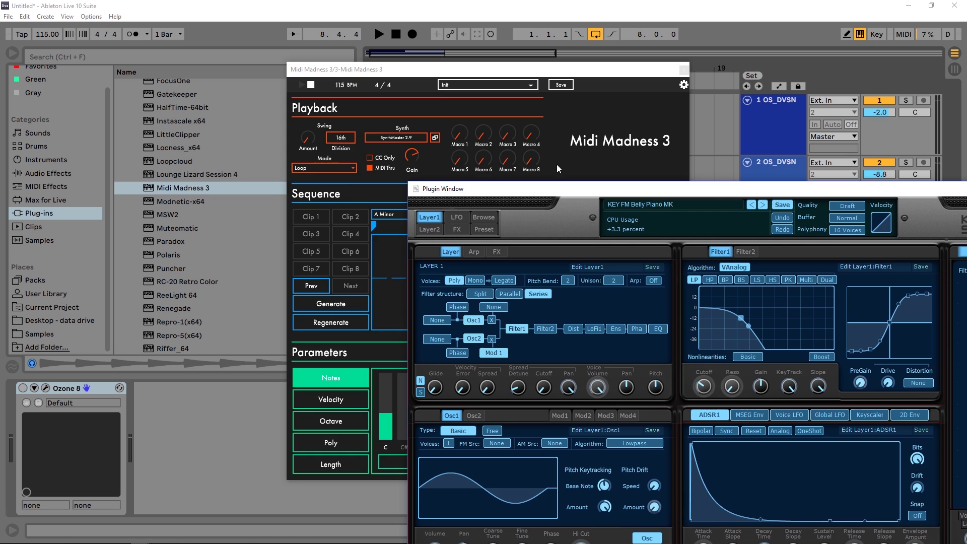
pyautogui.moveTo(575, 191); pyautogui.dragTo(364, 110)
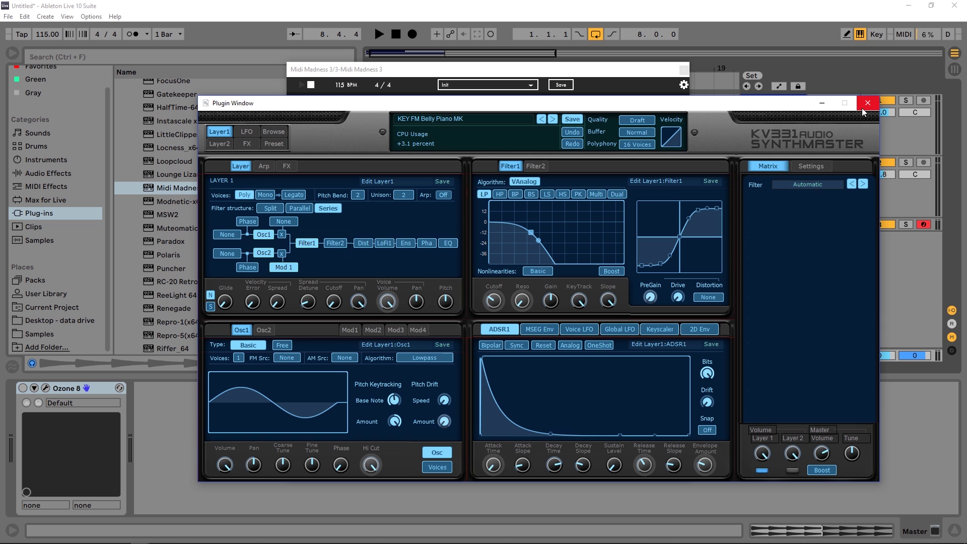
pyautogui.moveTo(744, 106); pyautogui.dragTo(720, 99)
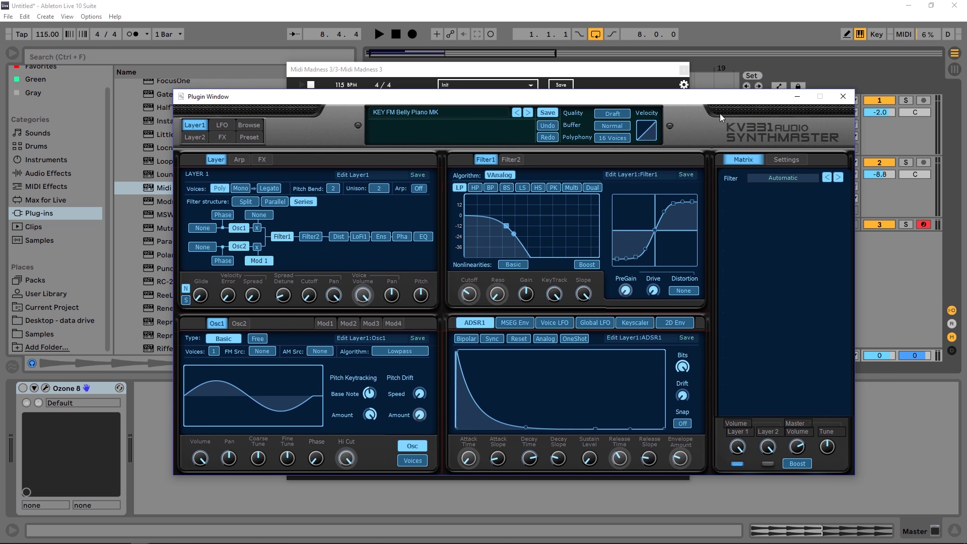
pyautogui.click(842, 97)
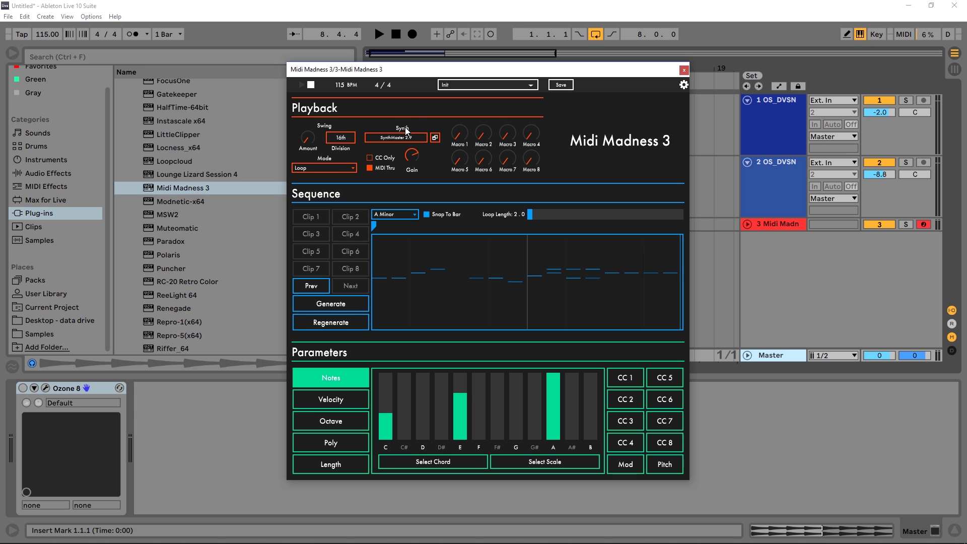
# - Examine the plugin's settings, including the custom plugin folder, and close them
pyautogui.click(683, 85)
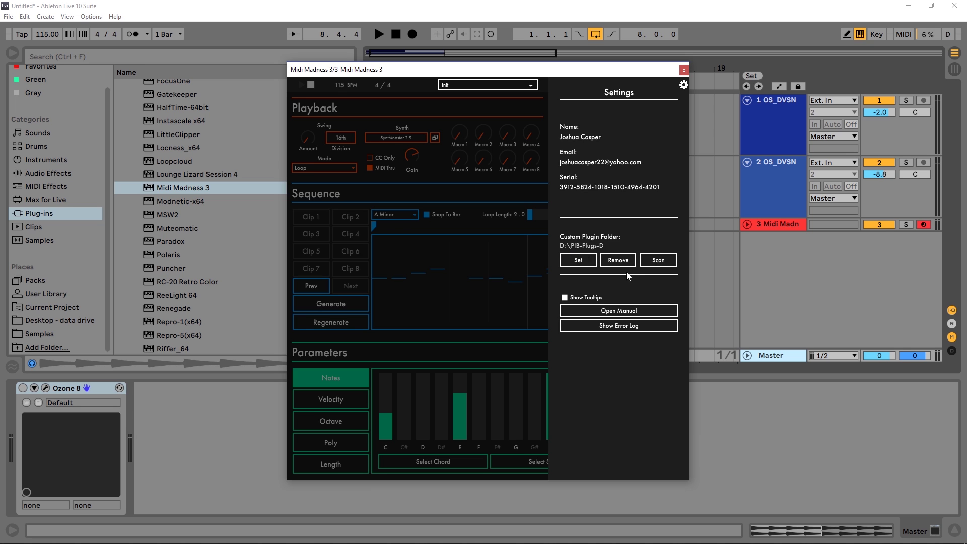
pyautogui.click(491, 137)
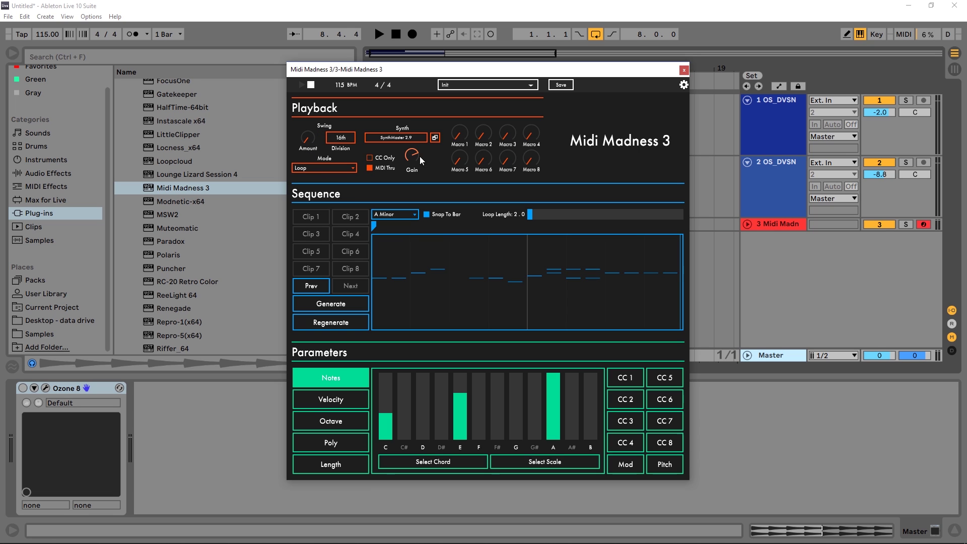
# - Generate a new note sequence and audition it with the arrangement
pyautogui.moveTo(305, 134); pyautogui.dragTo(331, 150)
pyautogui.click(325, 303)
pyautogui.press('space')
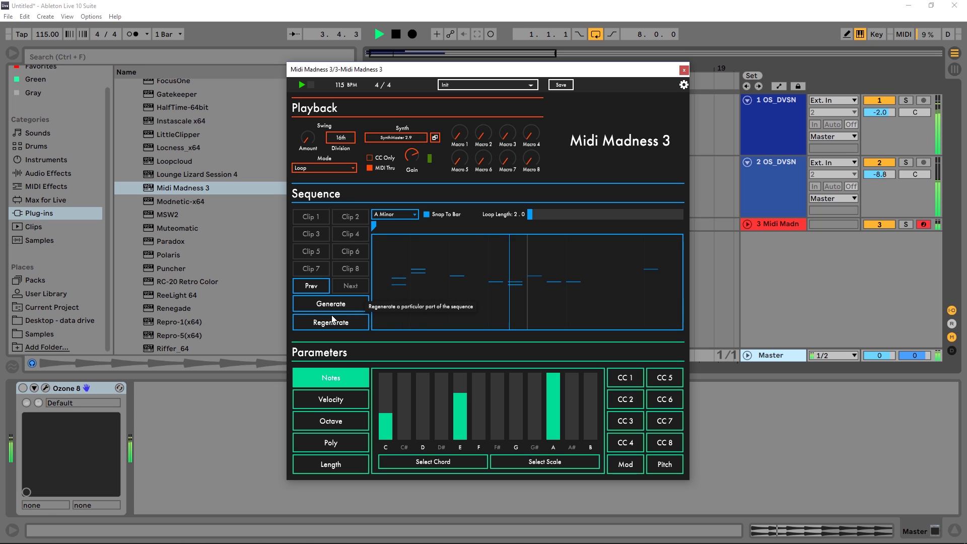
pyautogui.press('space')
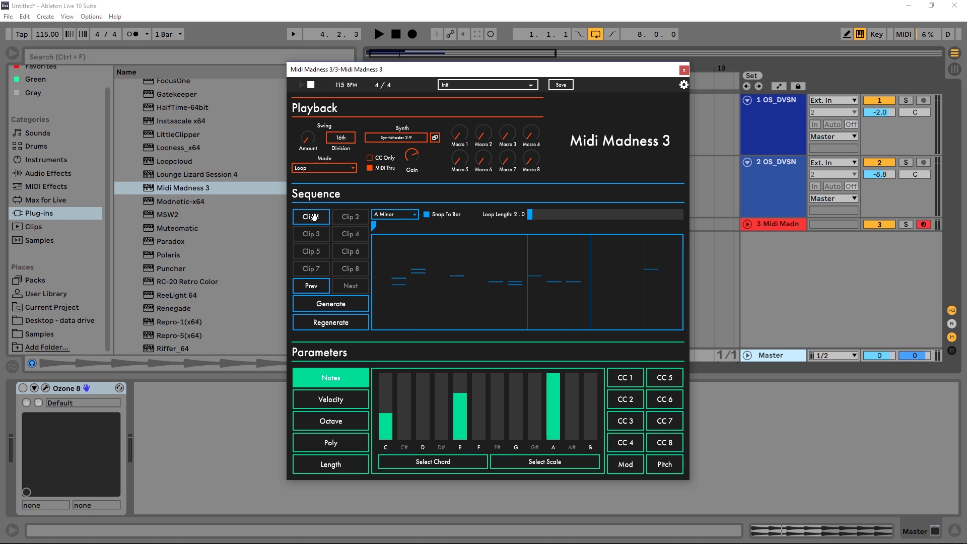
# - Export Clip 1 to the arrangement as a MIDI clip on a new track, and place the displayed sequence just before it
pyautogui.moveTo(313, 216); pyautogui.dragTo(704, 259)
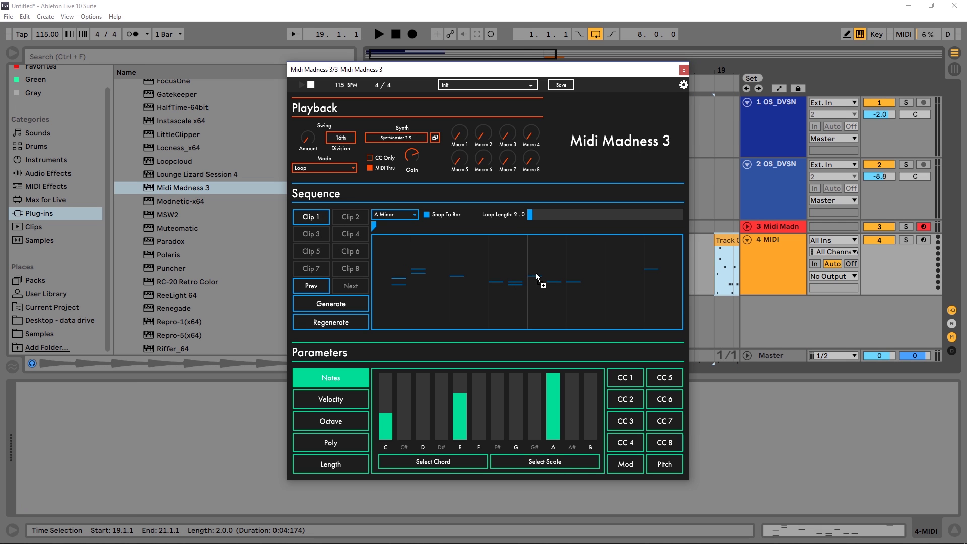
pyautogui.moveTo(538, 278); pyautogui.dragTo(702, 252)
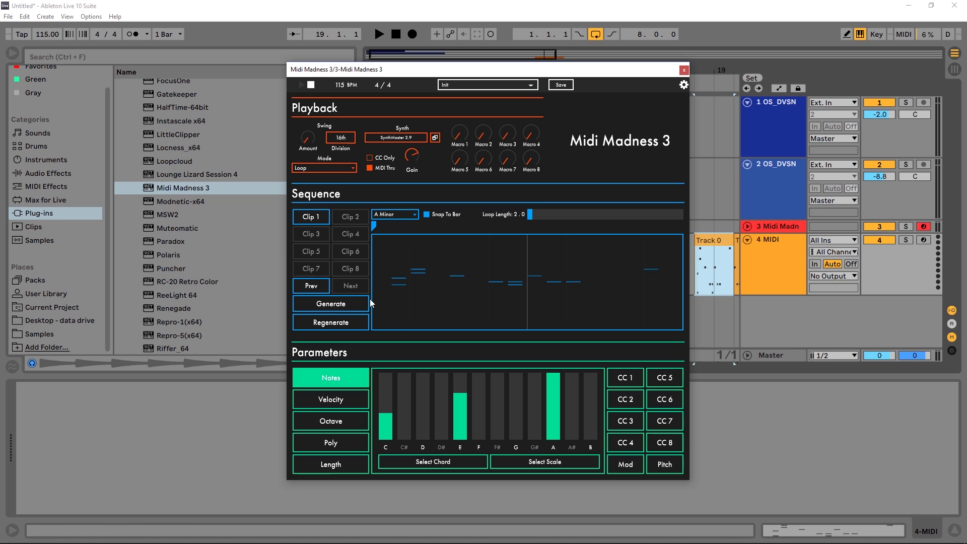
# - Generate another sequence, and replace it with the OS_DVSN_125_Amin_Dusty bass MIDI file from the Origin Sound - Divison samples
pyautogui.click(336, 307)
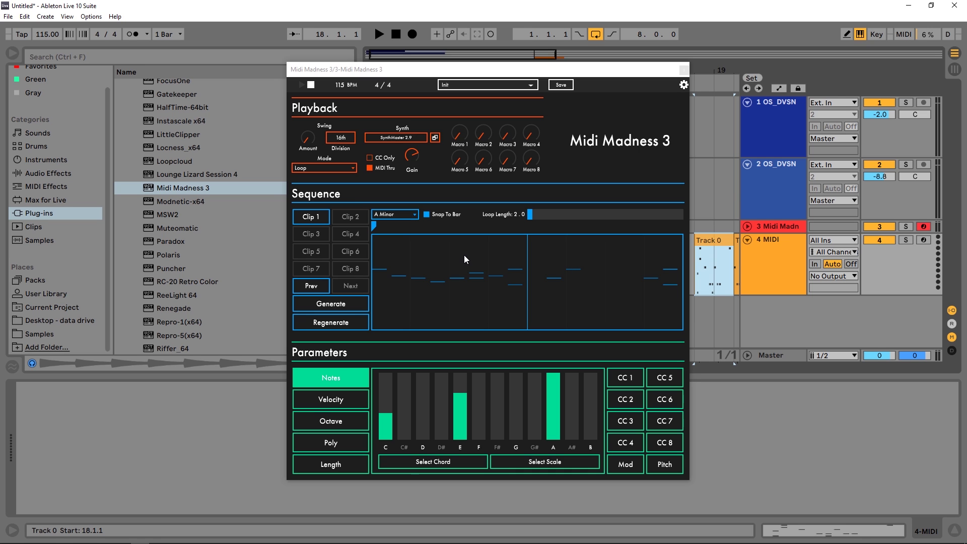
pyautogui.click(39, 333)
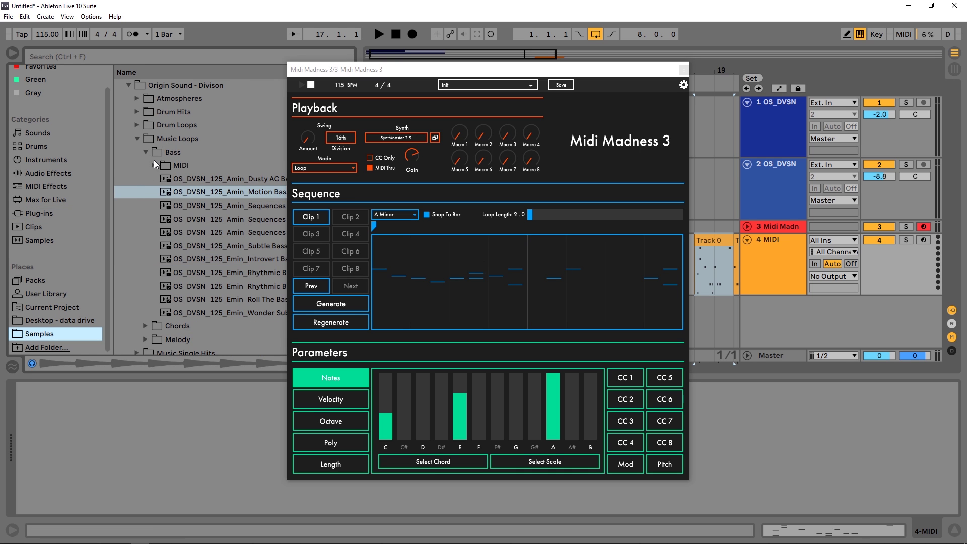
pyautogui.click(154, 166)
pyautogui.moveTo(226, 179); pyautogui.dragTo(428, 261)
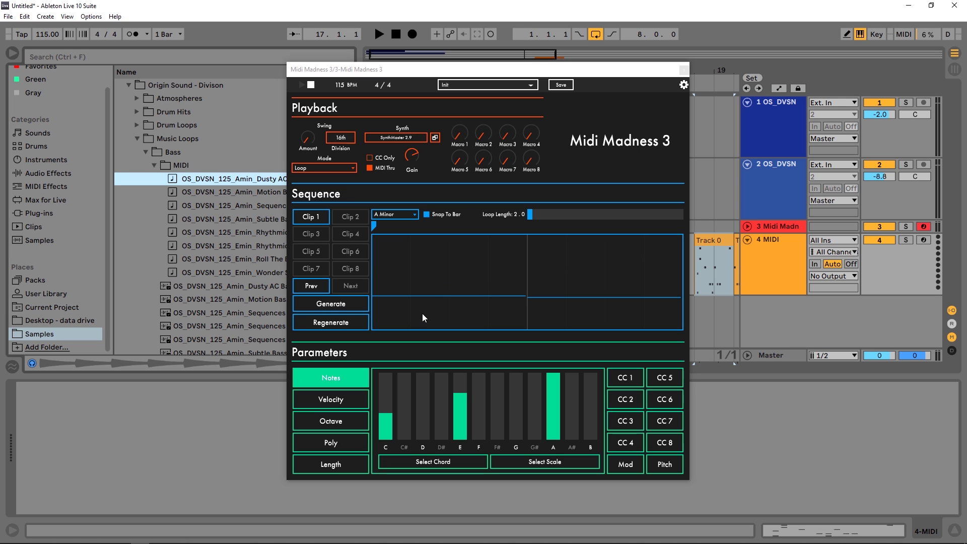
# - Import the OS_DVSN_125_Amin_Dusty MIDI file from the Chords folder into the sequence and audition it
pyautogui.click(144, 152)
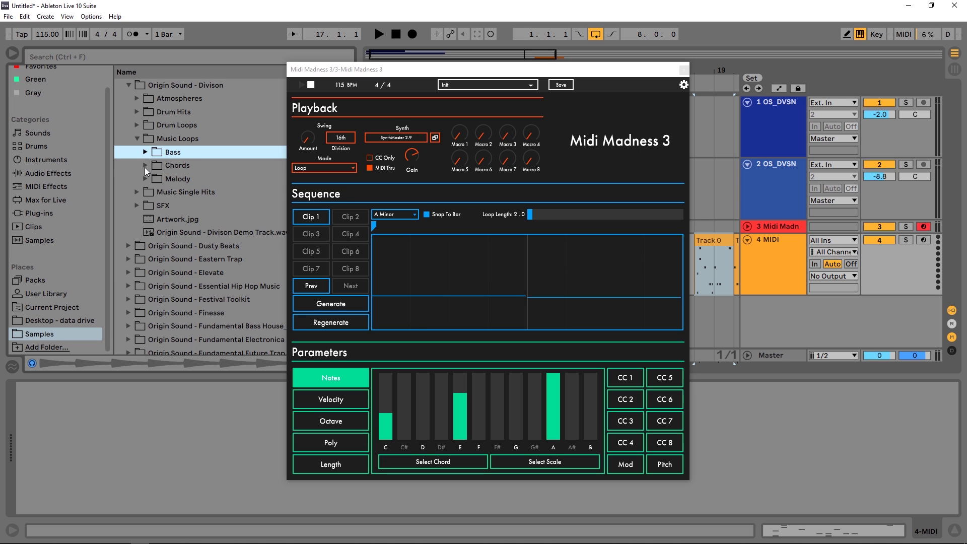
pyautogui.click(144, 165)
pyautogui.click(154, 179)
pyautogui.moveTo(179, 195); pyautogui.dragTo(440, 269)
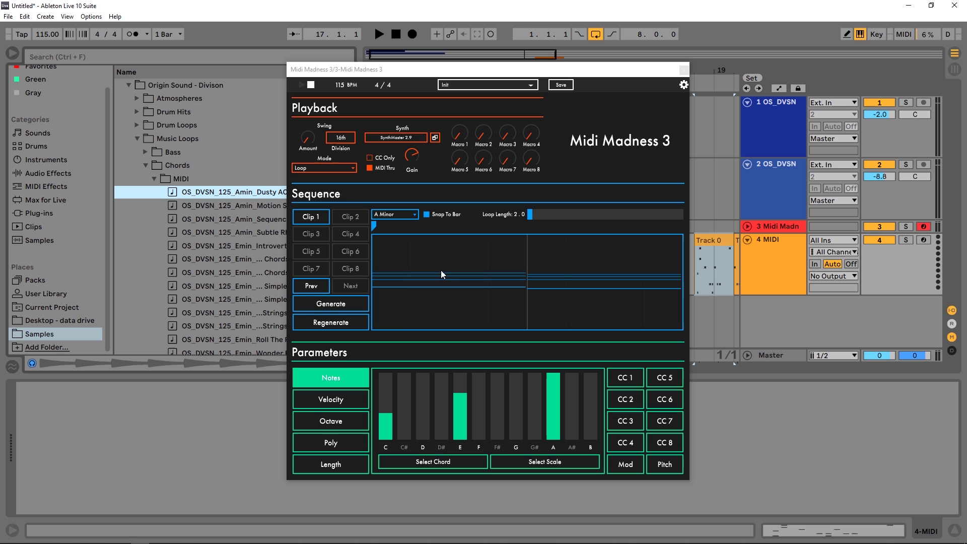
pyautogui.press('space')
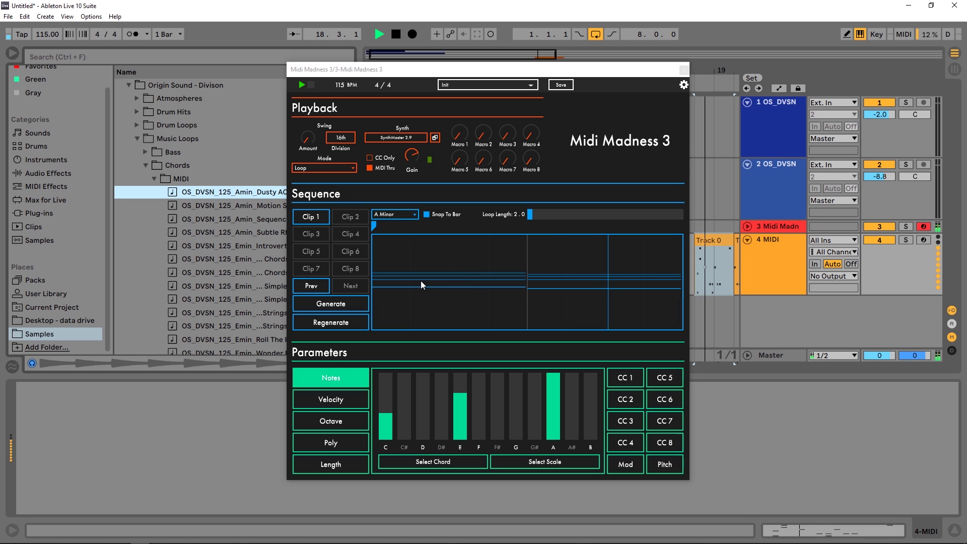
pyautogui.click(395, 33)
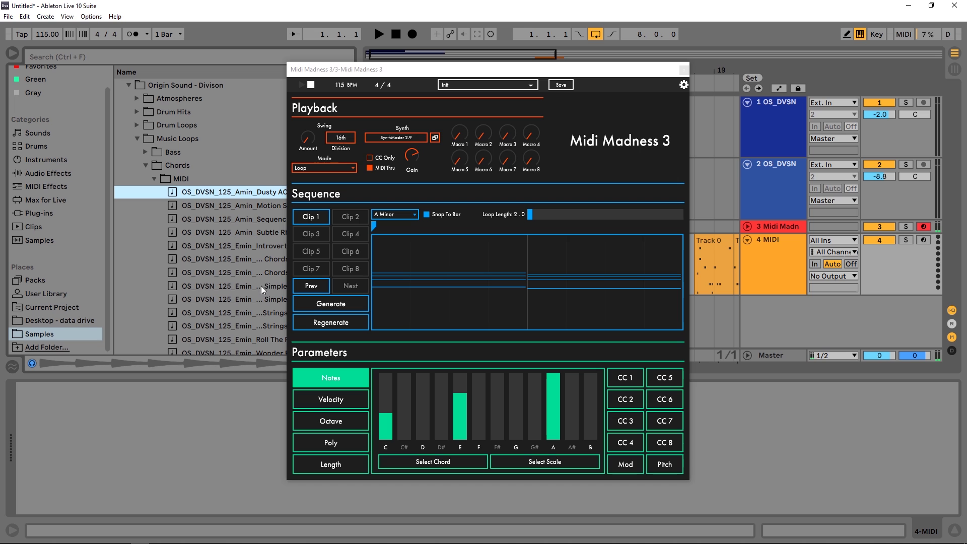
# - Reselect A Minor as the sequence key, and try a different loop length before setting it back to 2.0
pyautogui.click(388, 218)
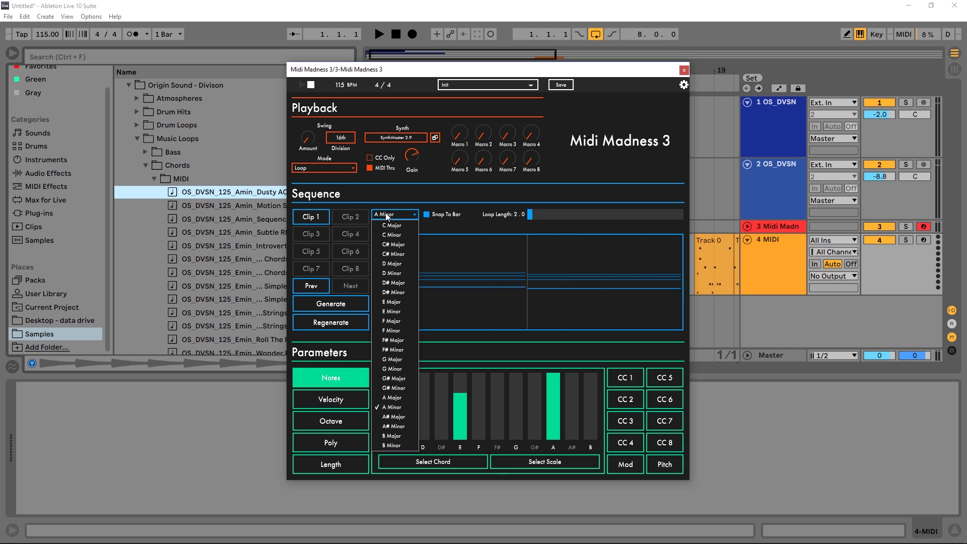
pyautogui.click(395, 407)
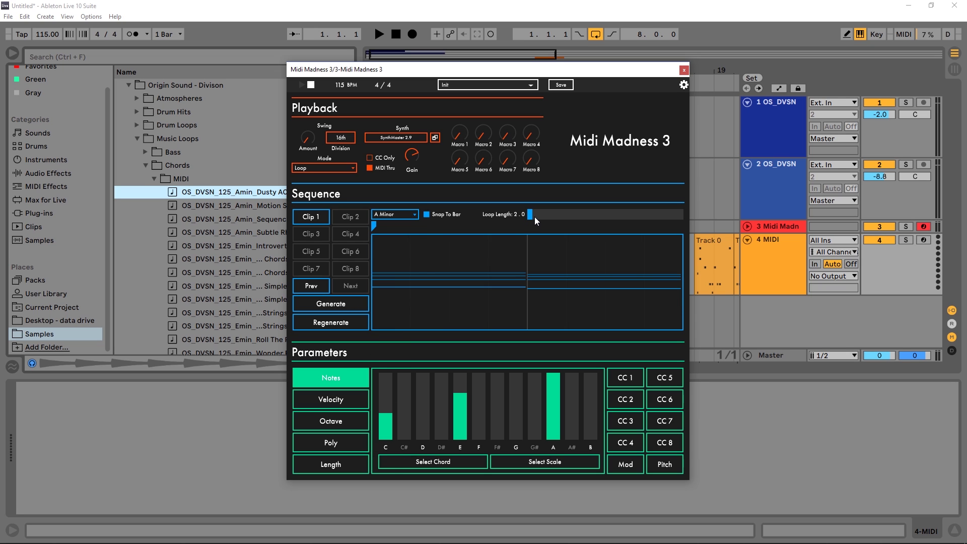
pyautogui.moveTo(534, 217); pyautogui.dragTo(545, 214)
pyautogui.moveTo(630, 219); pyautogui.dragTo(533, 216)
# - Generate a fresh A Minor sequence in place of the imported chords and audition it
pyautogui.click(331, 303)
pyautogui.press('space')
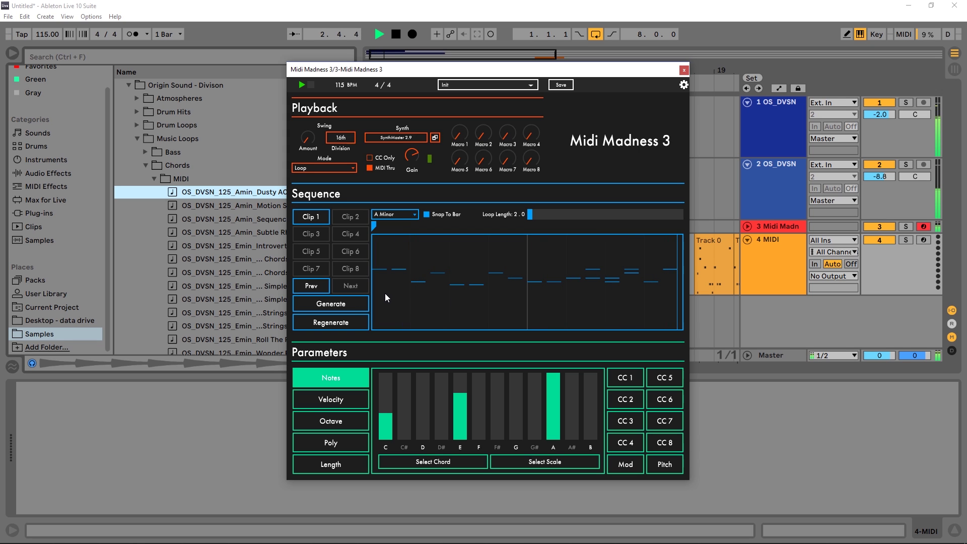
pyautogui.press('space')
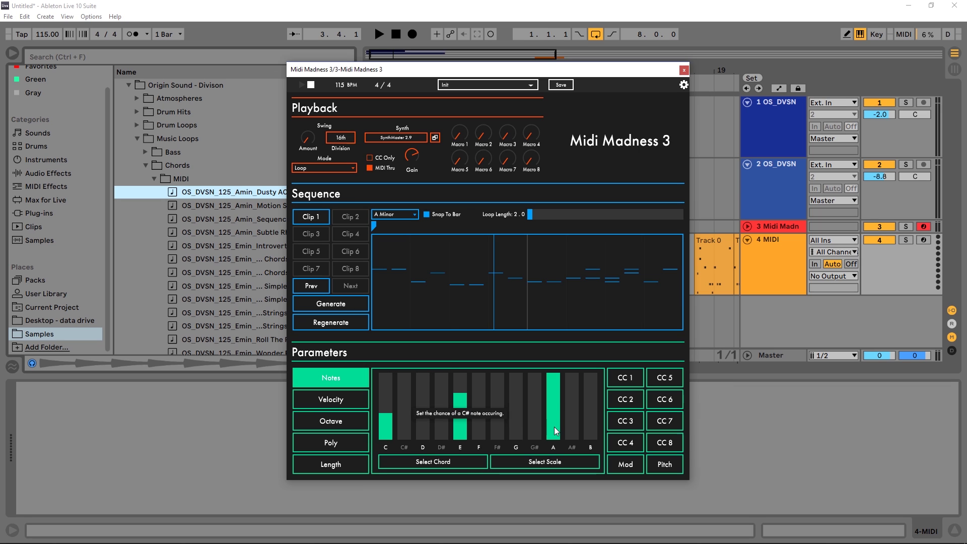
# - Try lower and higher chances of the C note occurring
pyautogui.moveTo(388, 415)
pyautogui.mouseDown()
pyautogui.moveTo(387, 379)
pyautogui.moveTo(384, 400)
pyautogui.mouseUp()
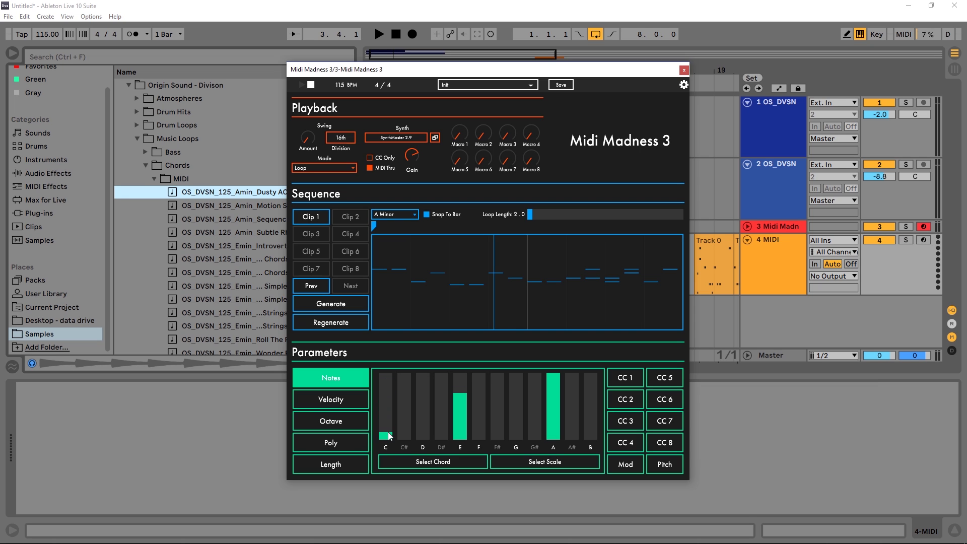
pyautogui.moveTo(388, 433); pyautogui.dragTo(394, 369)
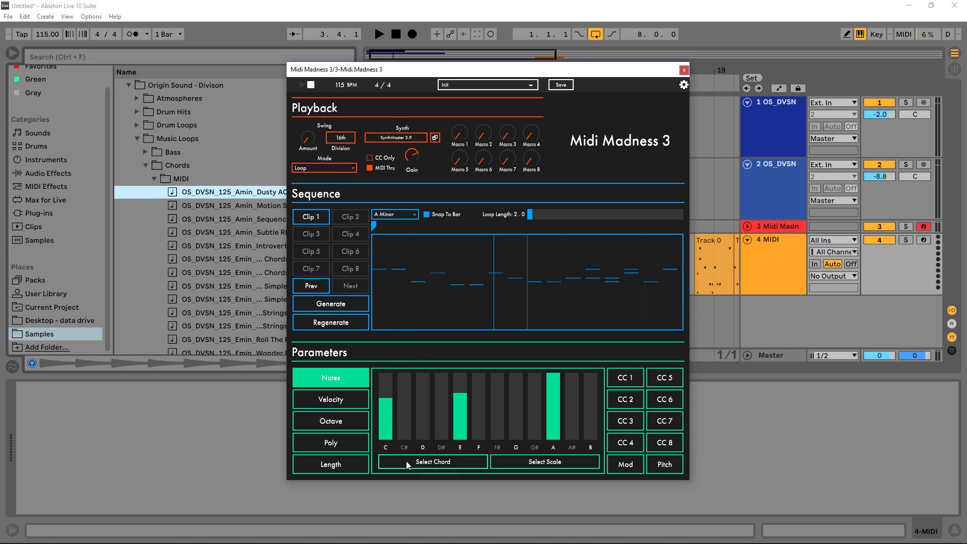
# - Set the note probabilities from the A Minor chord, generate a sequence from them and audition it
pyautogui.click(452, 461)
pyautogui.moveTo(401, 411)
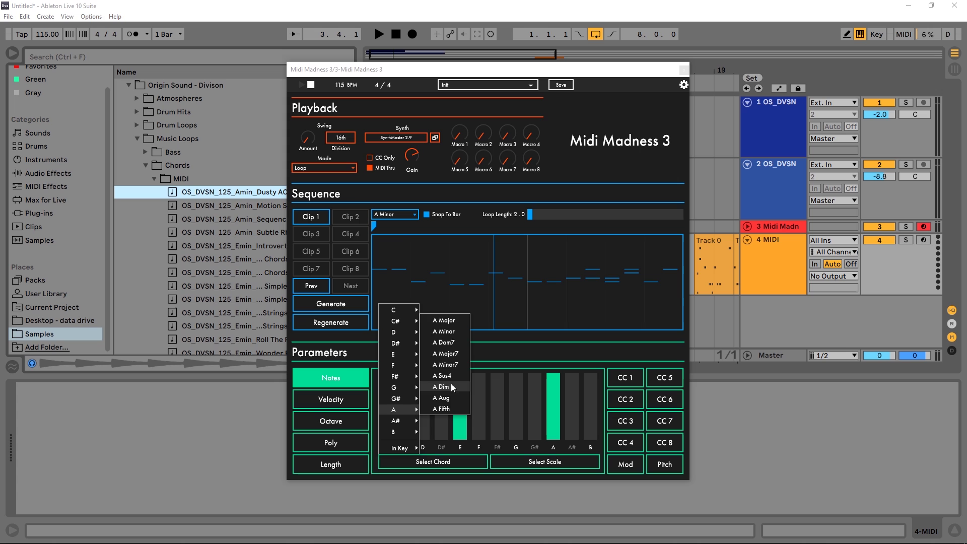
pyautogui.click(453, 333)
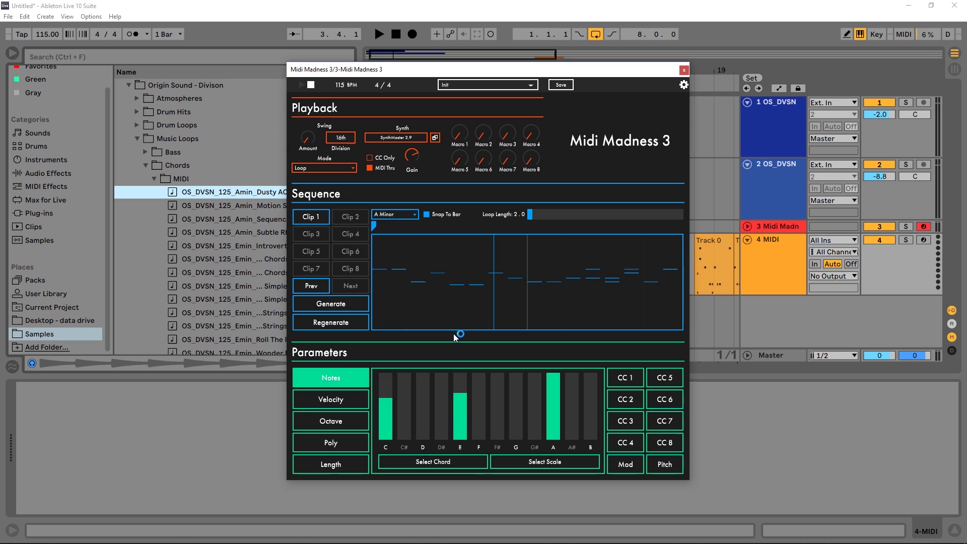
pyautogui.click(339, 304)
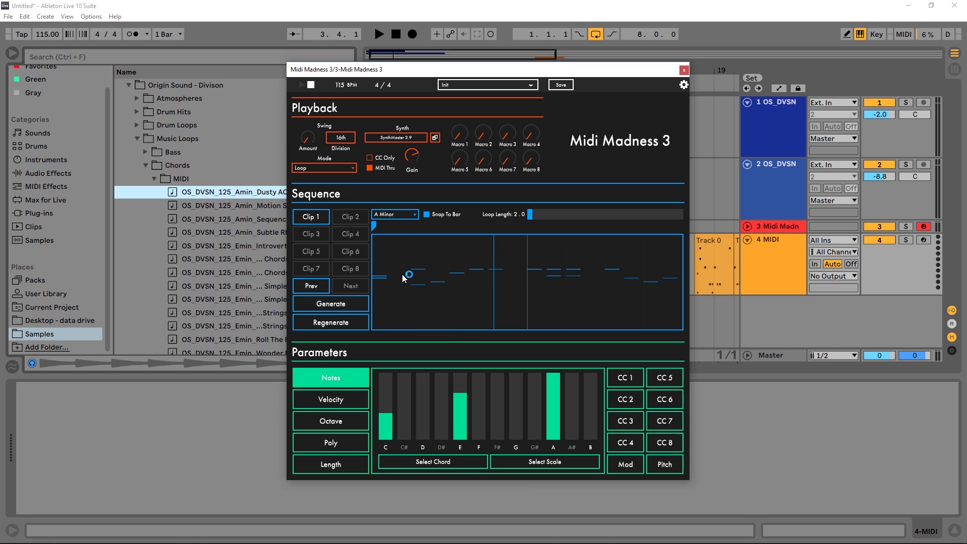
pyautogui.press('space')
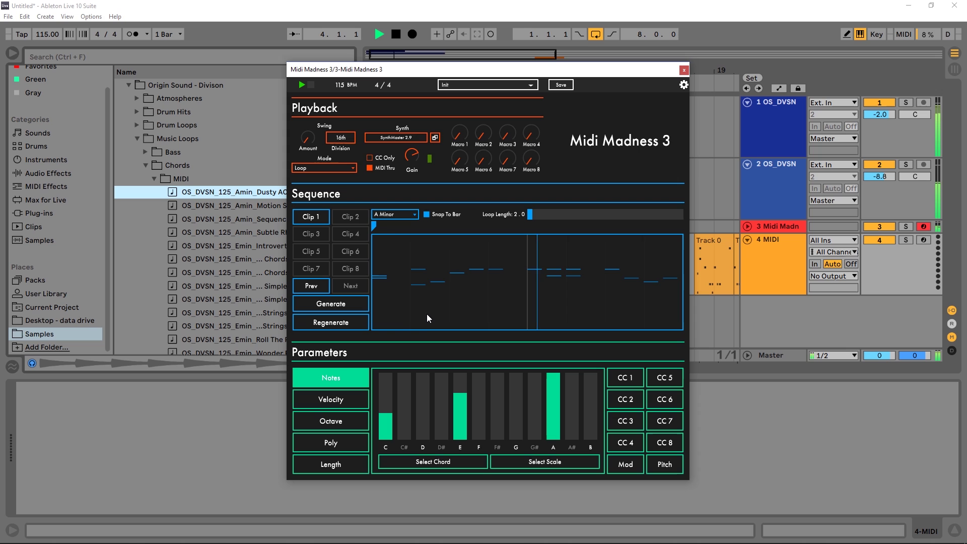
pyautogui.press('space')
# - Set the note probabilities from the A Natural Minor scale
pyautogui.click(509, 462)
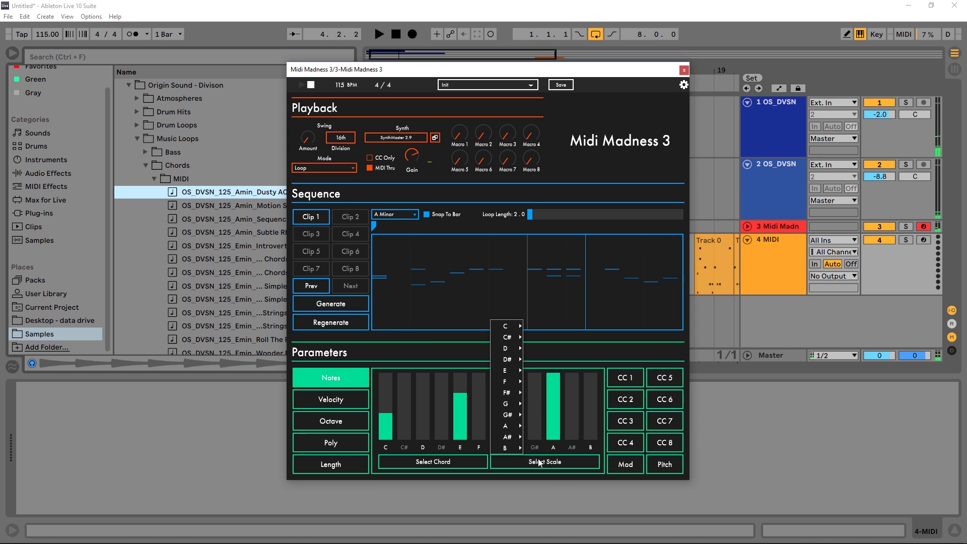
pyautogui.moveTo(506, 426)
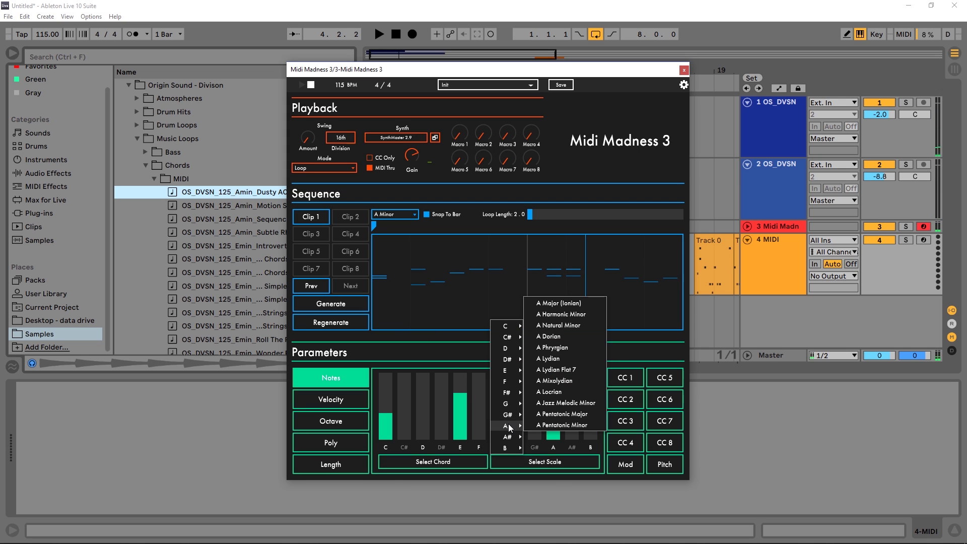
pyautogui.click(568, 325)
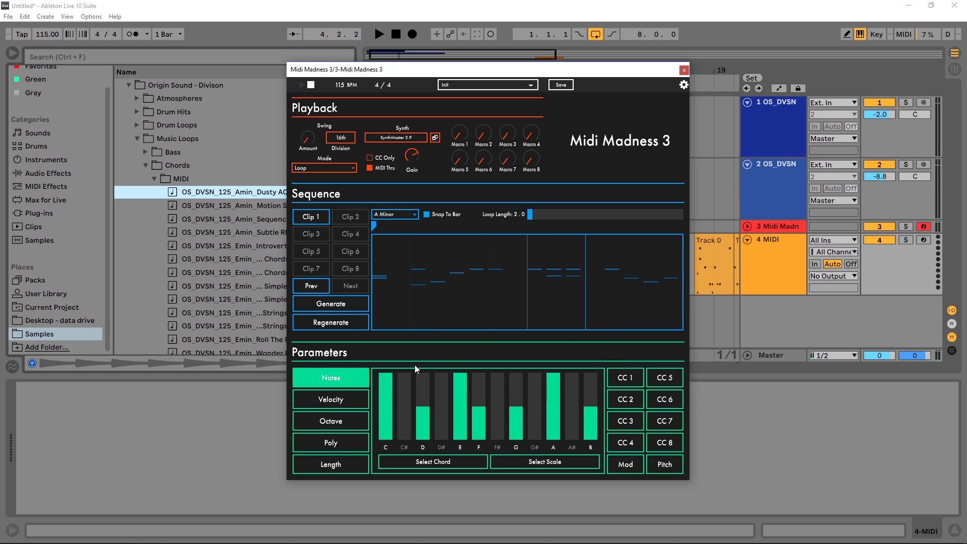
# - Generate a sequence from the A Natural Minor note probabilities and audition it
pyautogui.click(343, 304)
pyautogui.press('space')
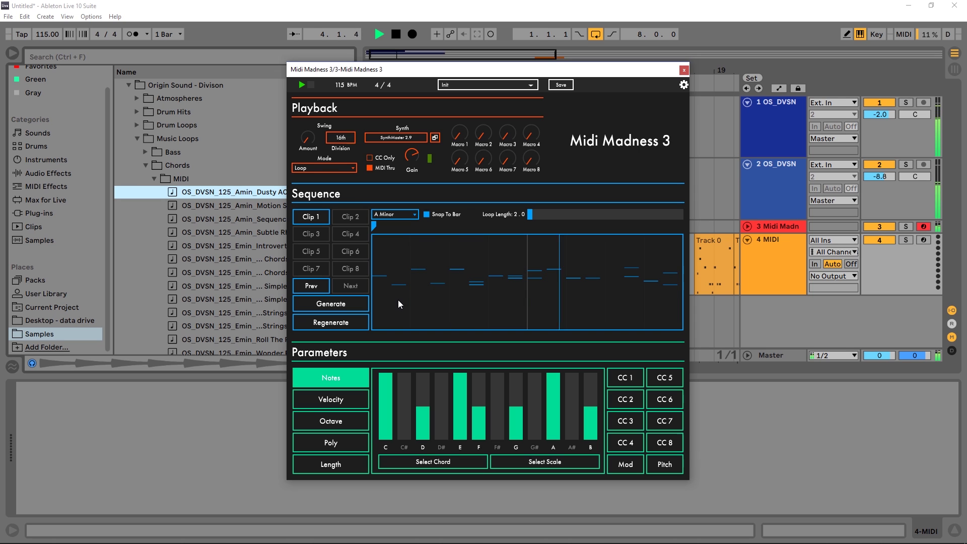
pyautogui.press('space')
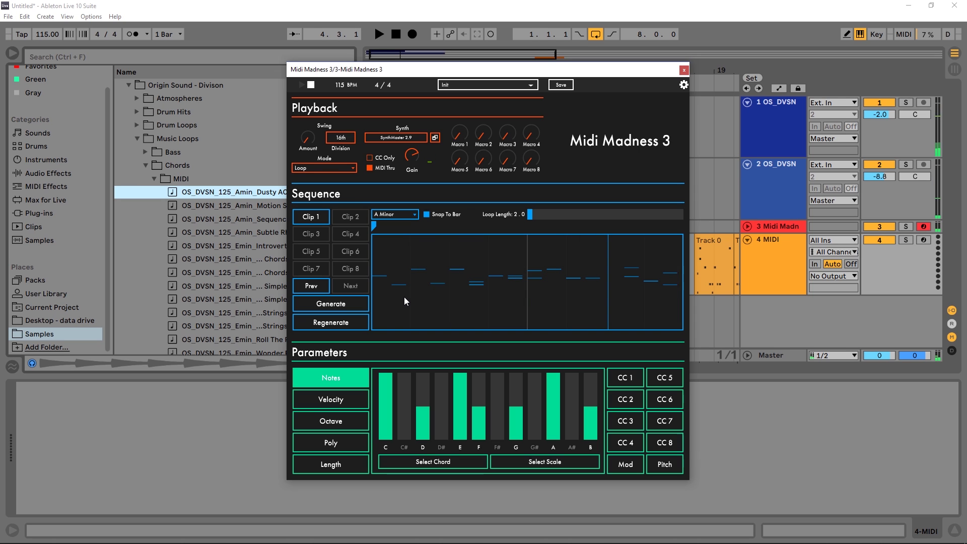
# - Reshape the velocity curve by trying different limits, ending with it rising from about a third of the range up to 127
pyautogui.click(318, 399)
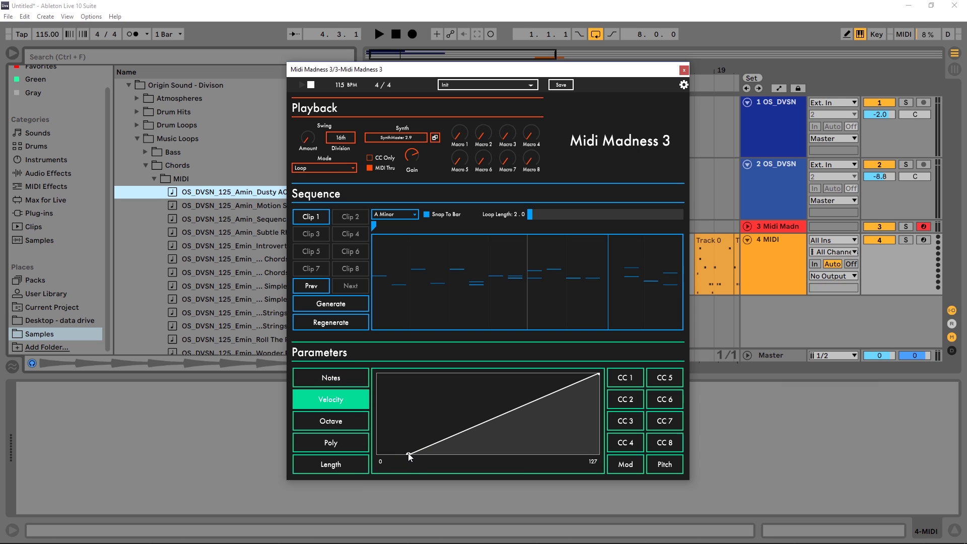
pyautogui.moveTo(409, 455); pyautogui.dragTo(373, 461)
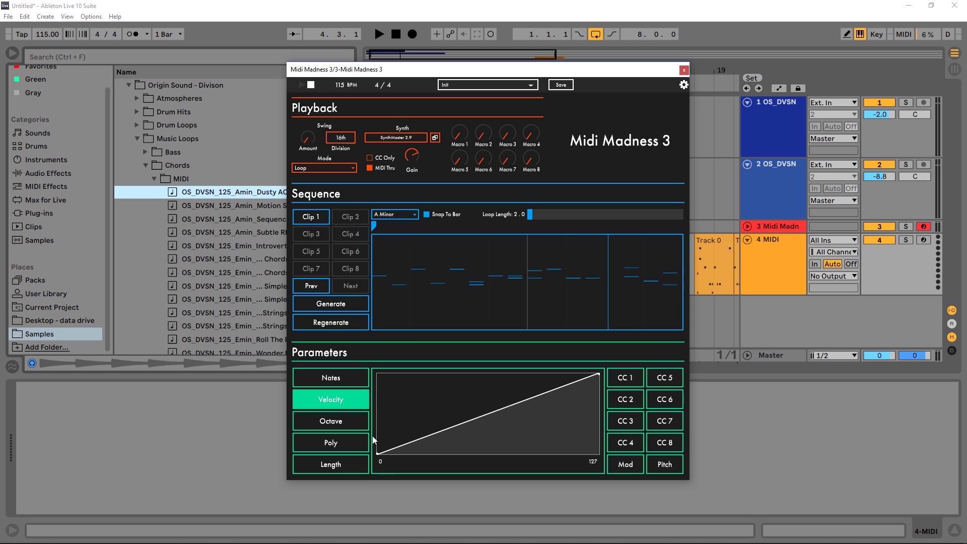
pyautogui.moveTo(379, 456); pyautogui.dragTo(518, 482)
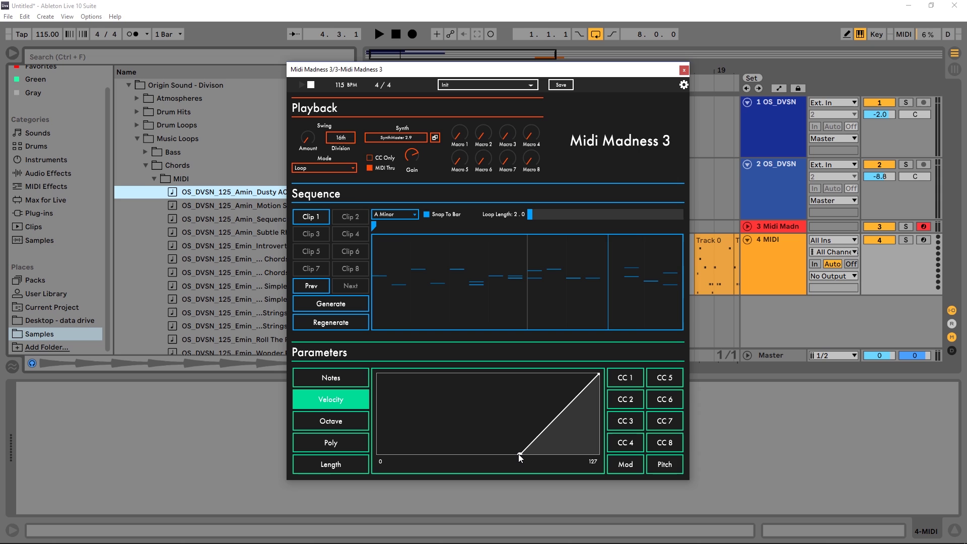
pyautogui.moveTo(520, 455); pyautogui.dragTo(455, 459)
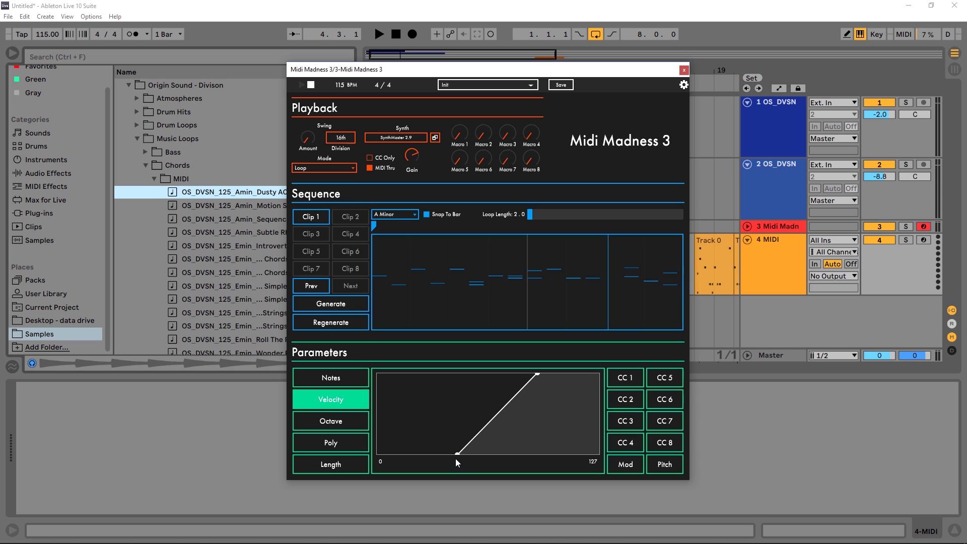
pyautogui.moveTo(538, 375); pyautogui.dragTo(599, 373)
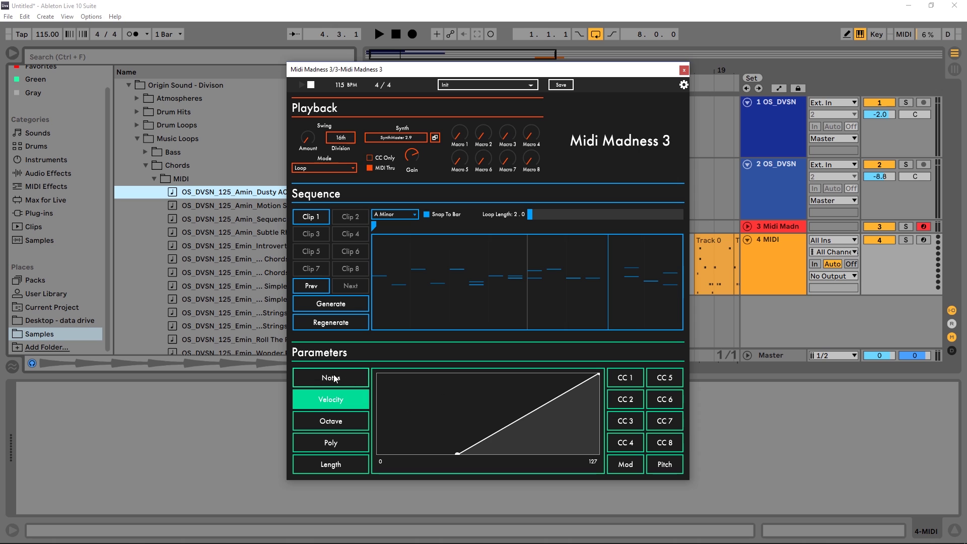
# - Generate a sequence with the reshaped velocity curve and audition it
pyautogui.click(341, 304)
pyautogui.press('space')
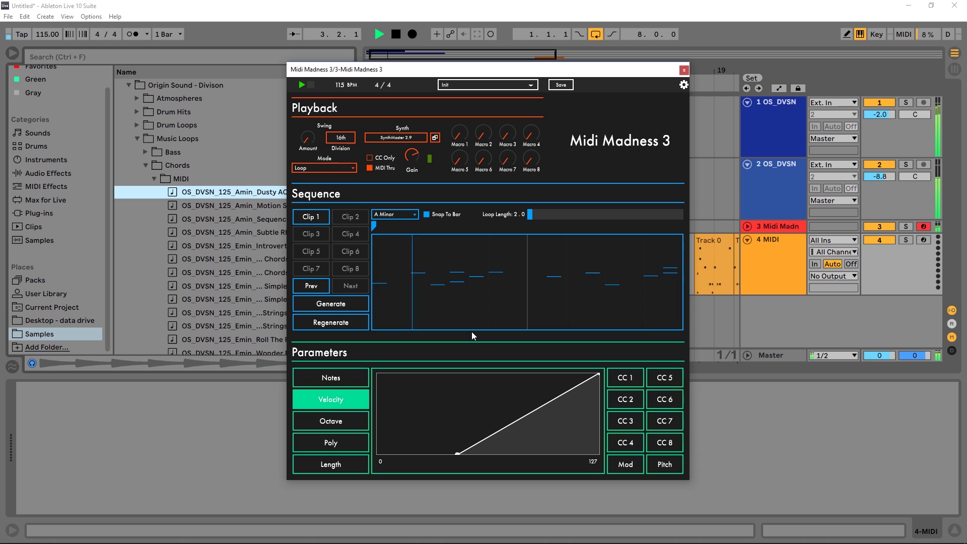
pyautogui.press('space')
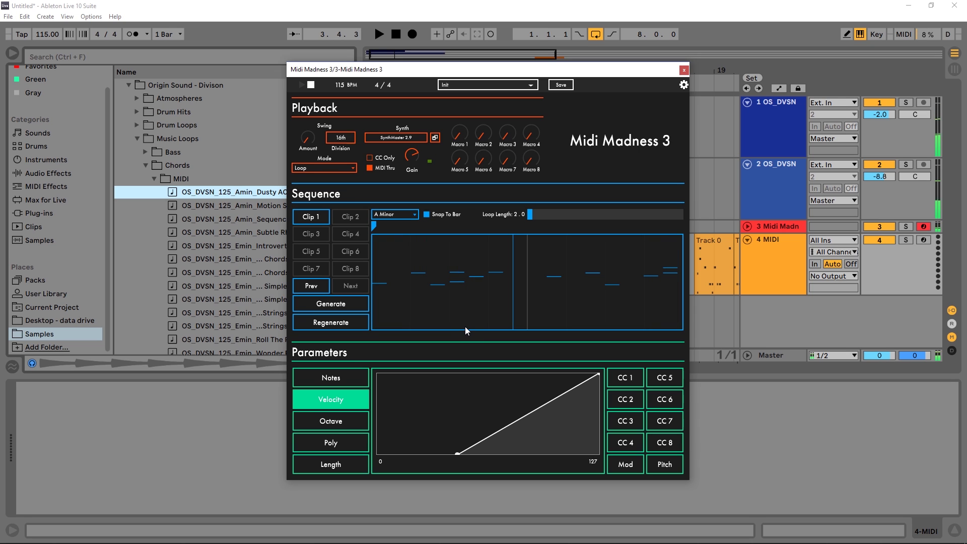
# - Restrict the octave probabilities to octaves 0 and 1 only, generate a sequence and audition it
pyautogui.click(326, 424)
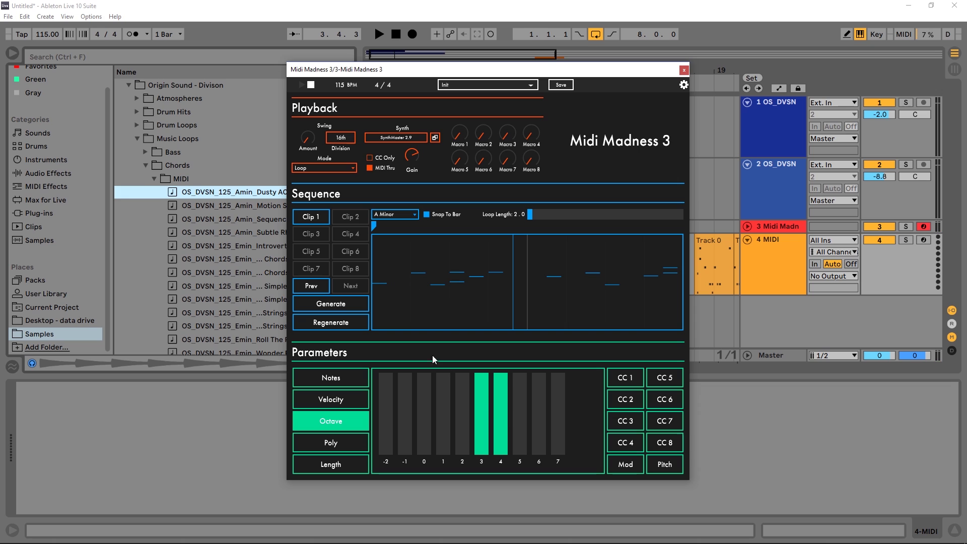
pyautogui.click(444, 380)
pyautogui.click(425, 387)
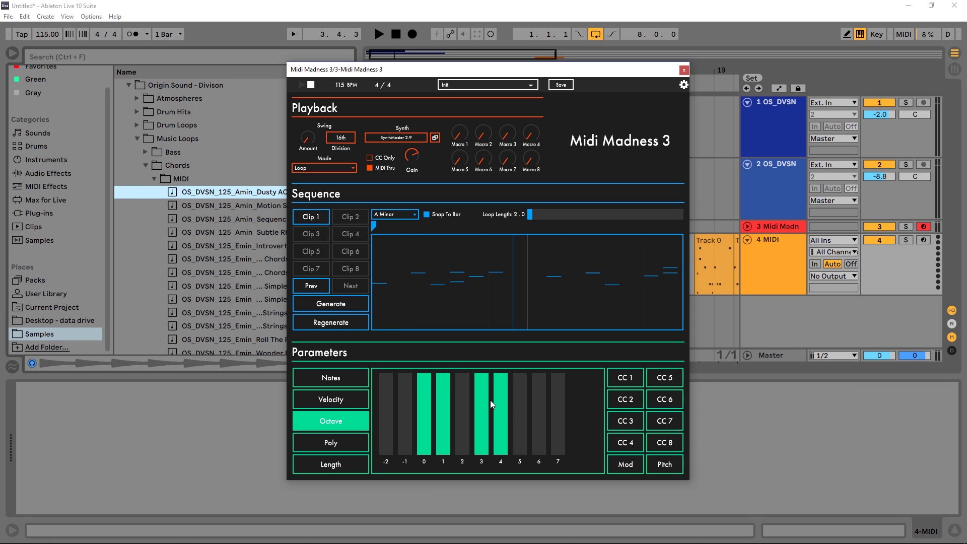
pyautogui.click(480, 455)
pyautogui.click(499, 453)
pyautogui.click(342, 306)
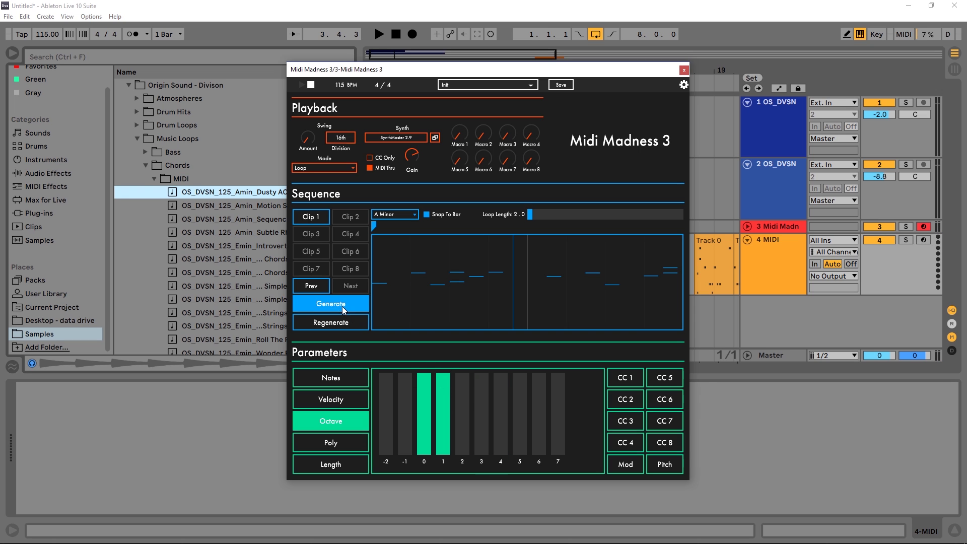
pyautogui.press('space')
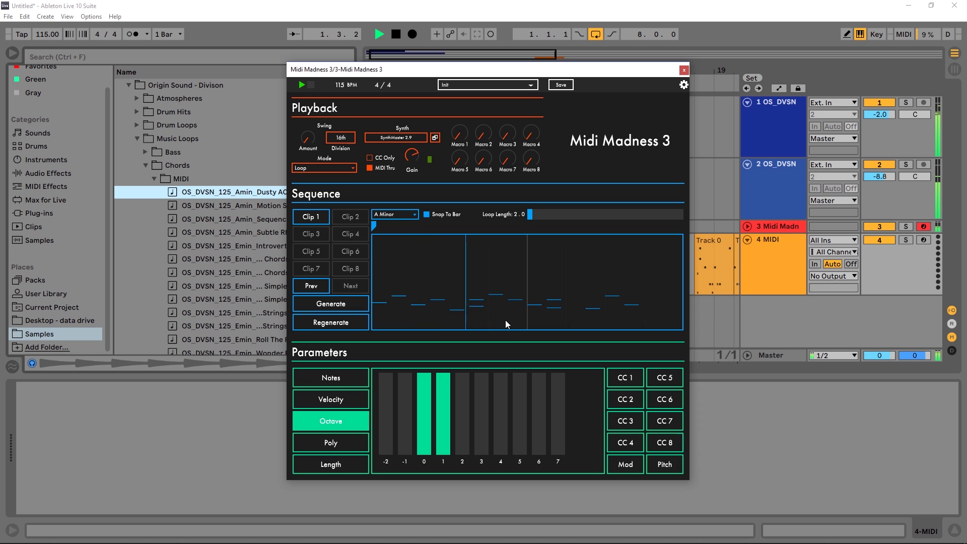
pyautogui.press('space')
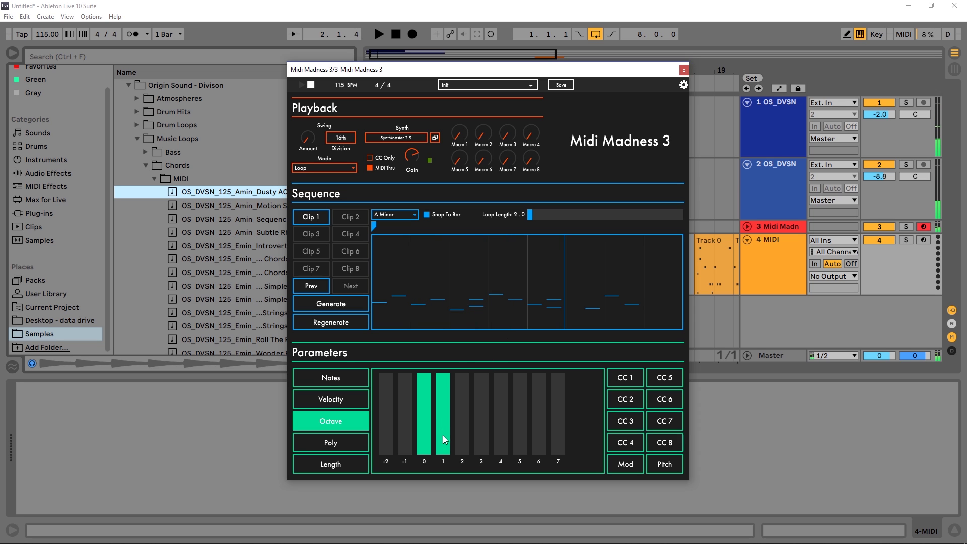
# - Set the octave probabilities back to octaves 3 and 4 only, both at full chance
pyautogui.click(442, 454)
pyautogui.click(431, 463)
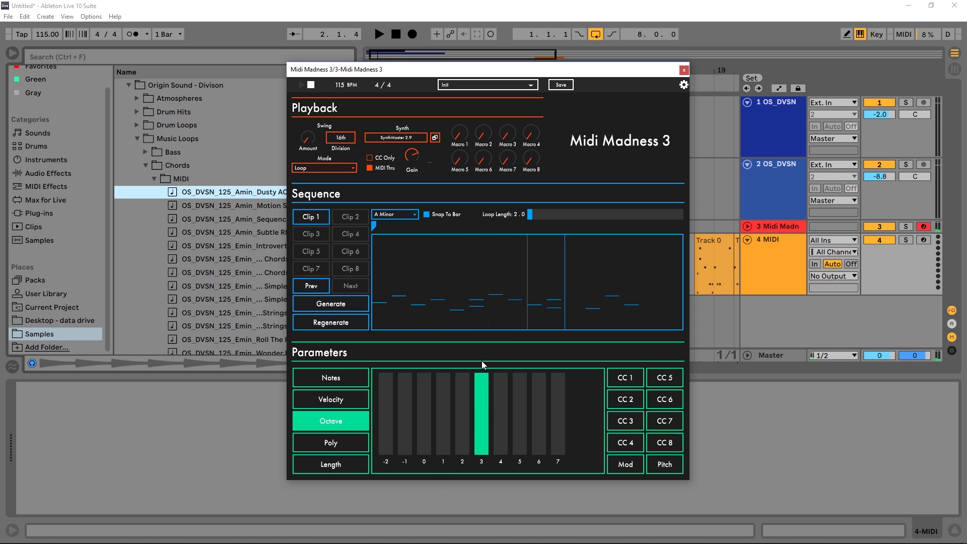
pyautogui.click(501, 376)
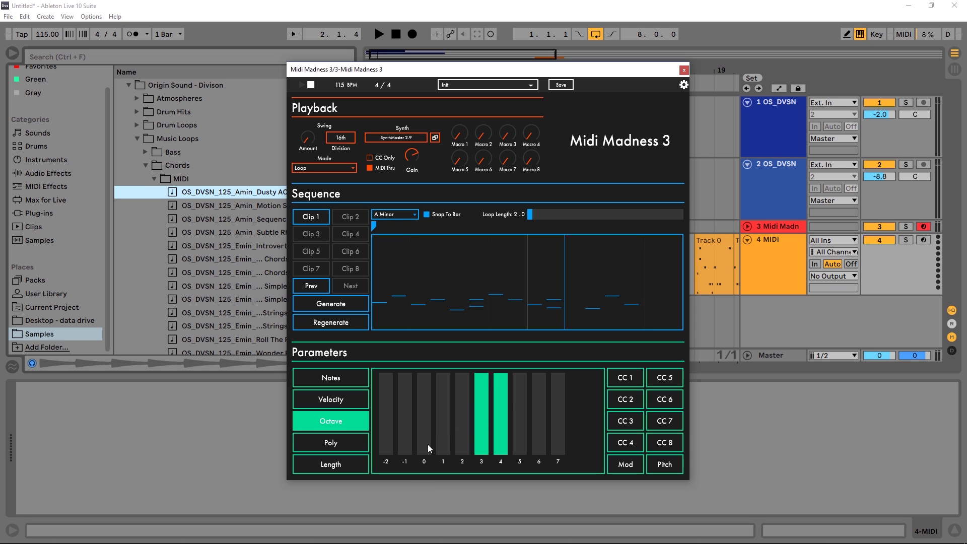
# - Set the polyphony so only three notes at once can occur, generate a sequence and audition it
pyautogui.click(331, 441)
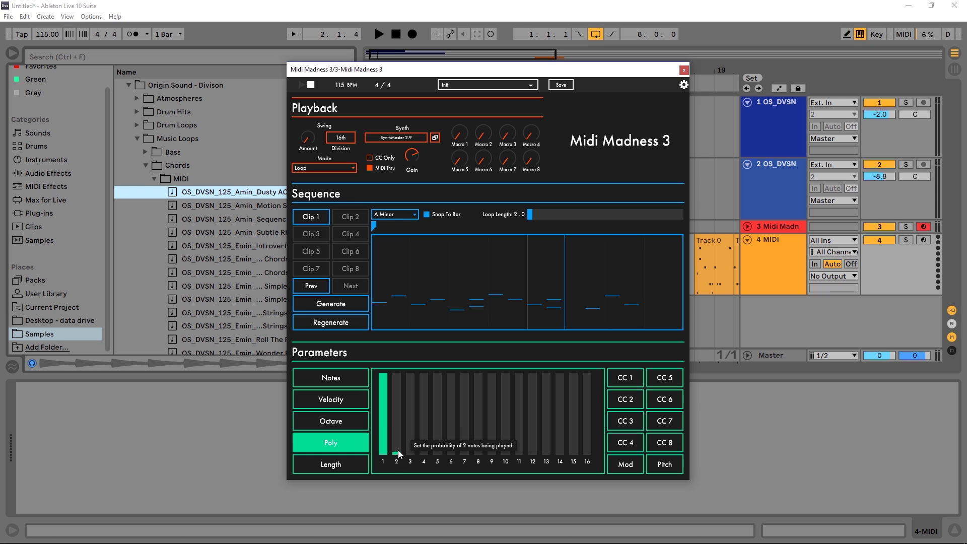
pyautogui.moveTo(399, 453); pyautogui.dragTo(400, 436)
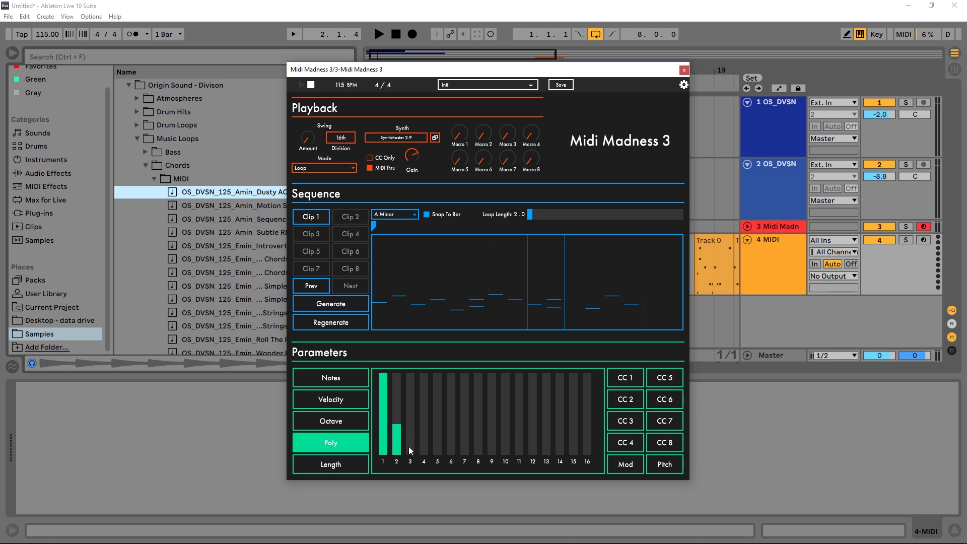
pyautogui.moveTo(385, 451); pyautogui.dragTo(397, 469)
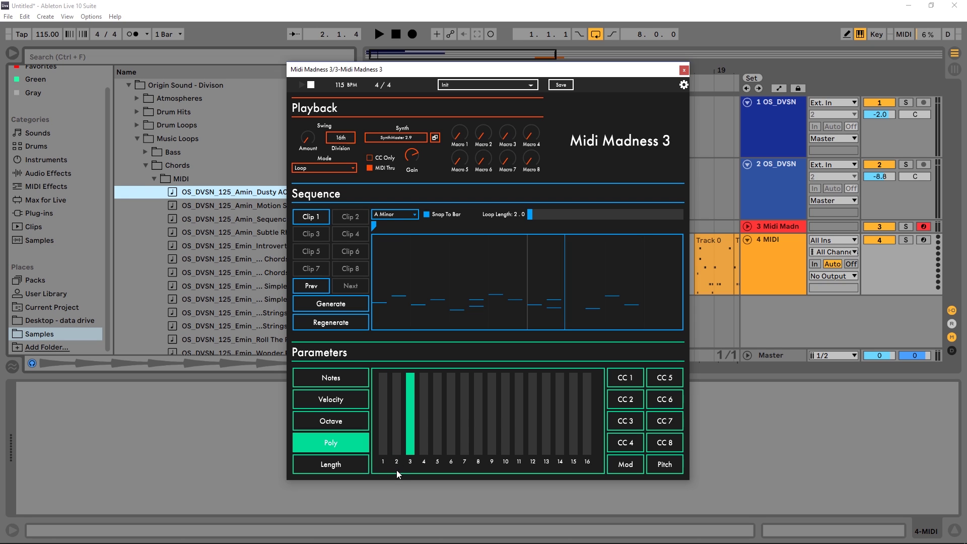
pyautogui.click(327, 303)
pyautogui.press('space')
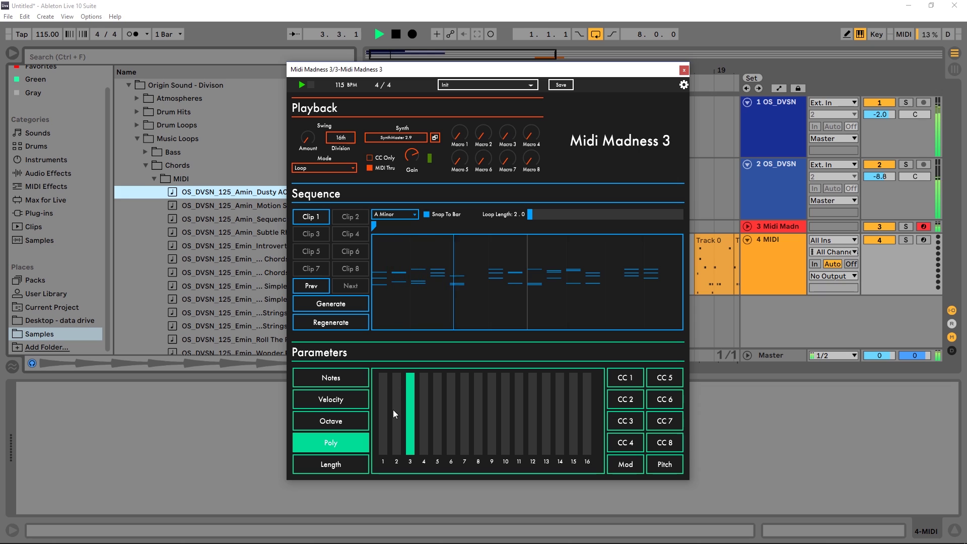
pyautogui.press('space')
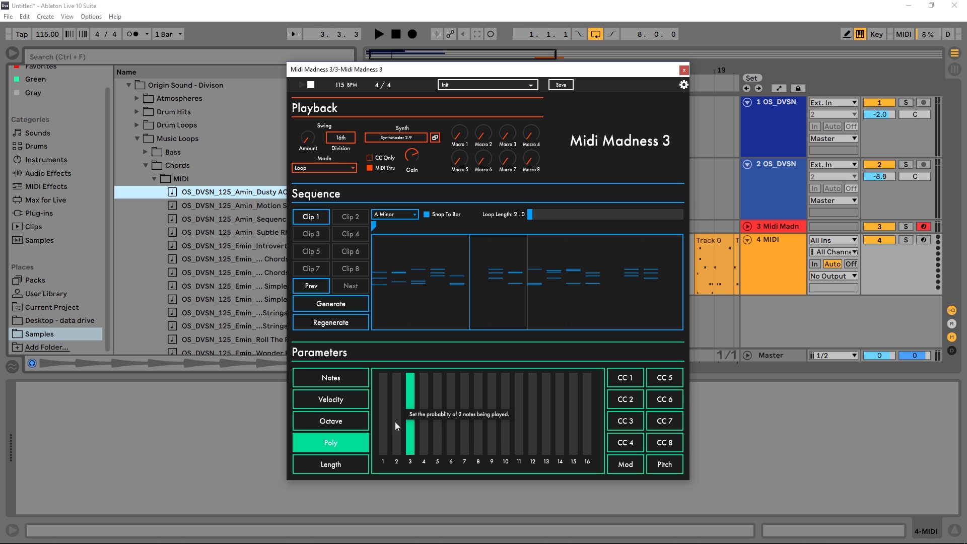
# - Set the polyphony to full chance of one note and a low chance of two, generate a sequence and audition it
pyautogui.moveTo(386, 394)
pyautogui.mouseDown()
pyautogui.moveTo(411, 422)
pyautogui.moveTo(407, 472)
pyautogui.mouseUp()
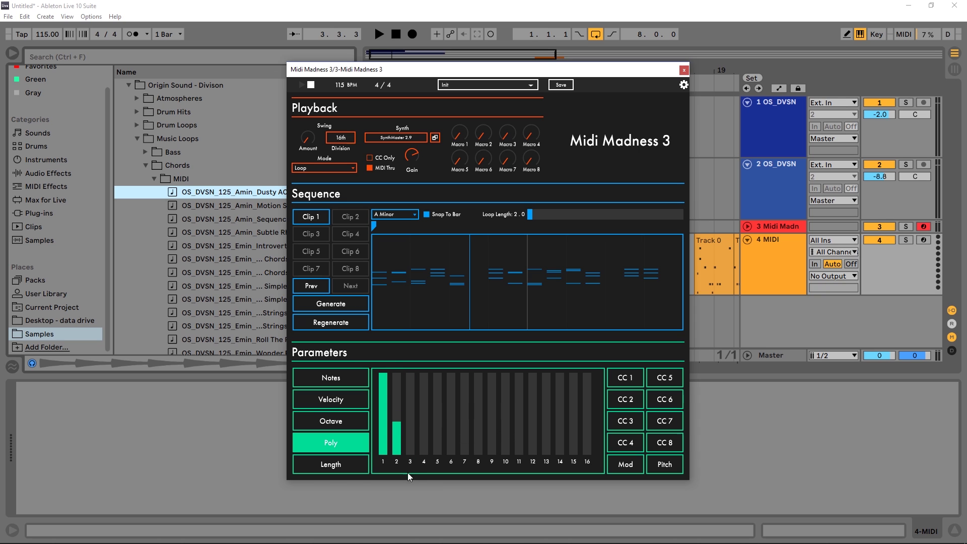
pyautogui.moveTo(398, 437)
pyautogui.mouseDown()
pyautogui.moveTo(396, 451)
pyautogui.moveTo(396, 433)
pyautogui.mouseUp()
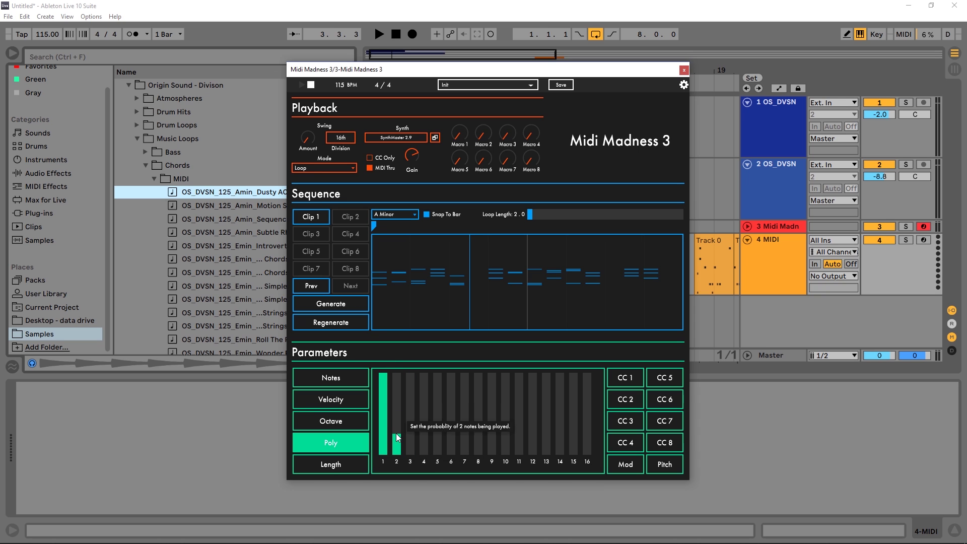
pyautogui.click(331, 304)
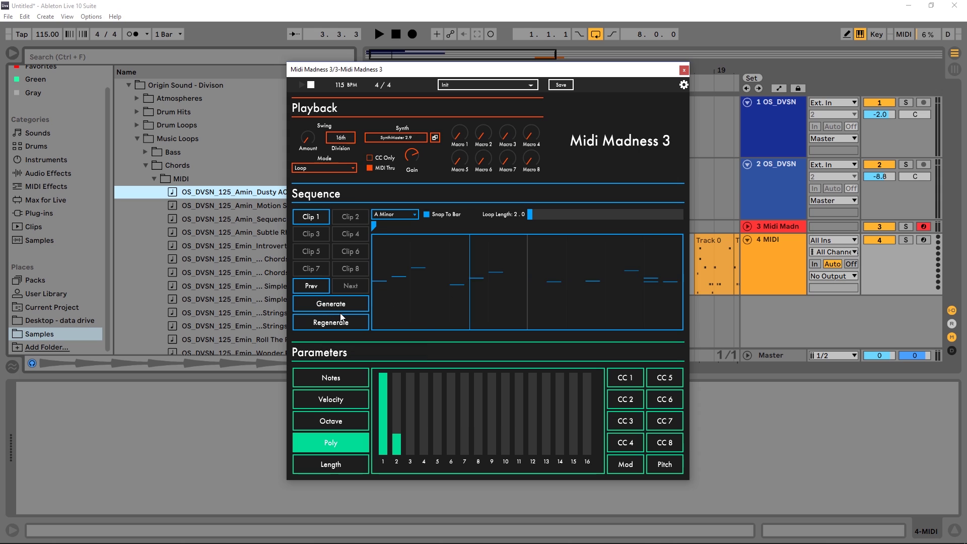
pyautogui.press('space')
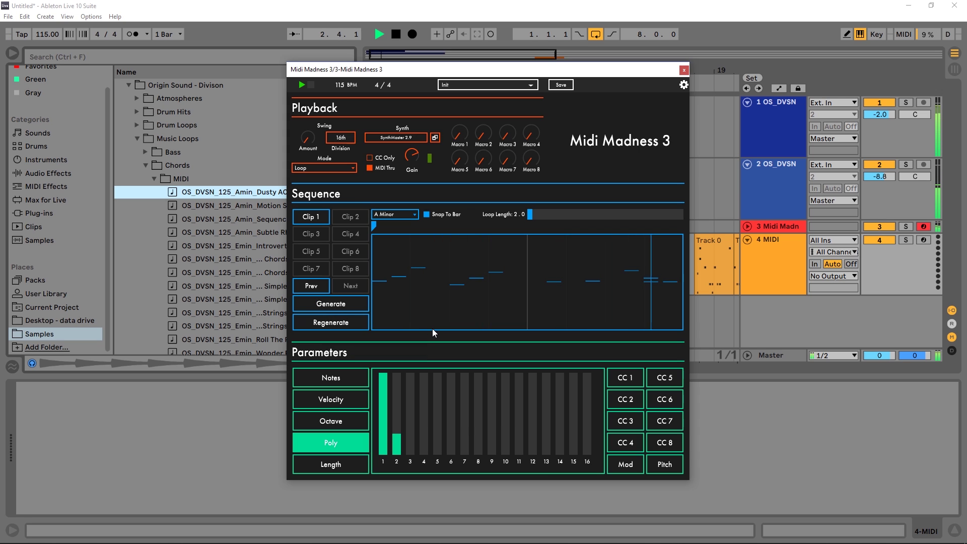
pyautogui.press('space')
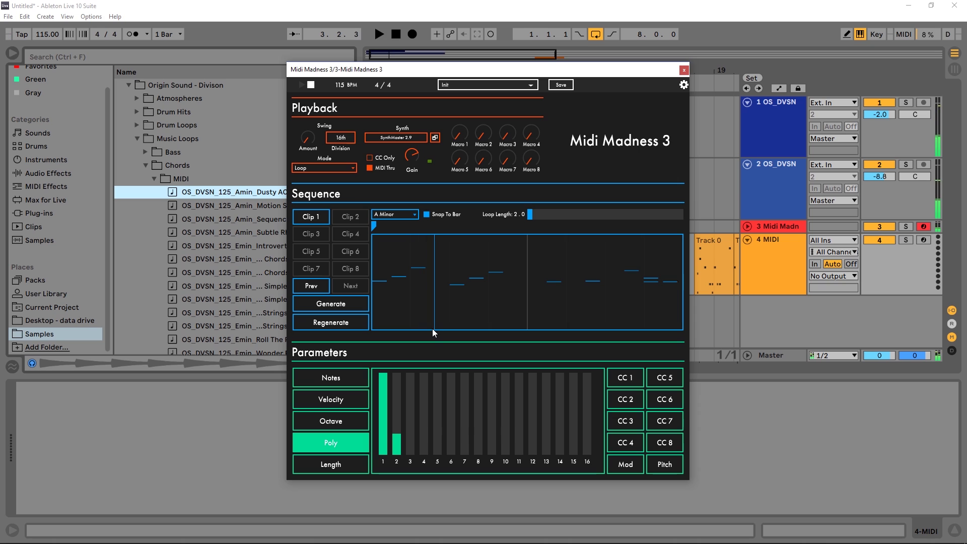
# - In the note length probabilities, give 16th notes a small chance, remove the chance of rests, and generate a sequence
pyautogui.click(332, 464)
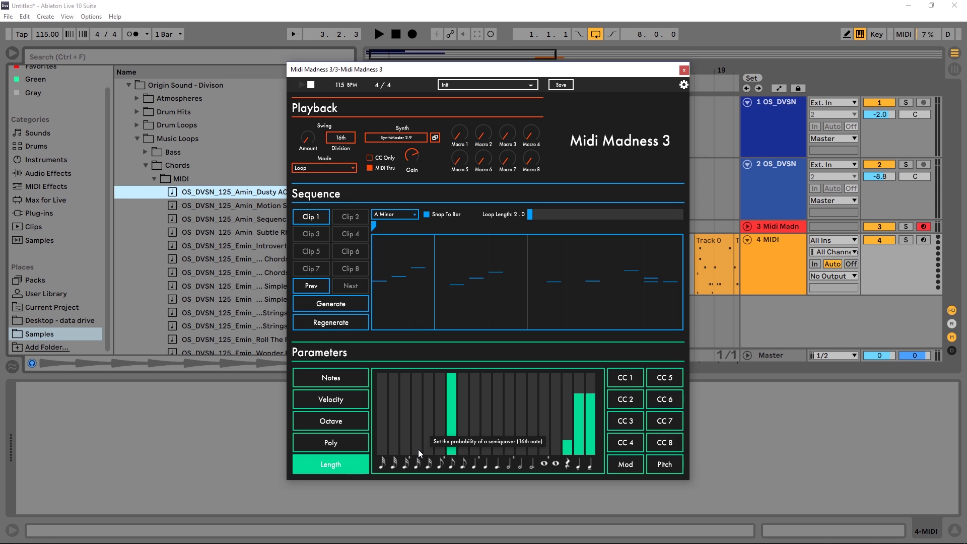
pyautogui.moveTo(418, 450); pyautogui.dragTo(421, 445)
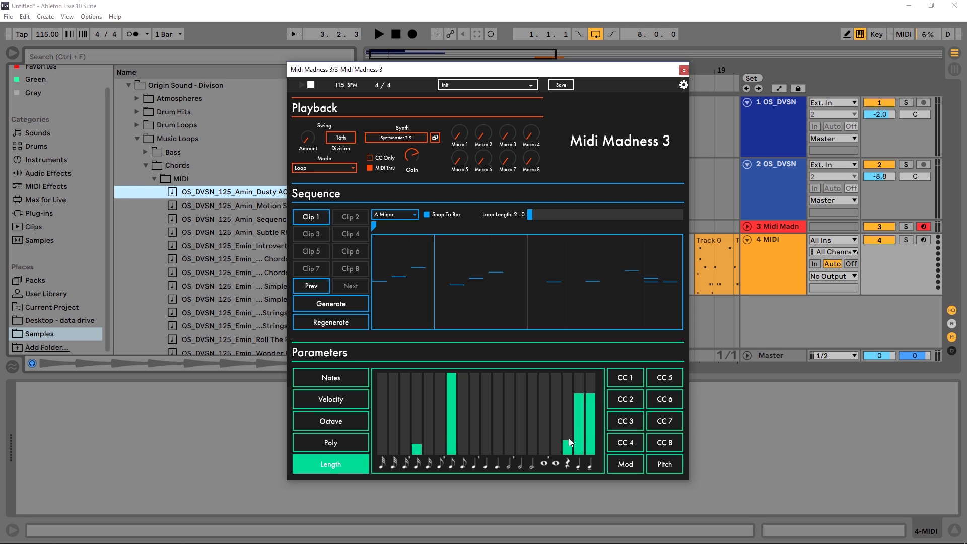
pyautogui.moveTo(570, 431); pyautogui.dragTo(569, 436)
pyautogui.click(347, 304)
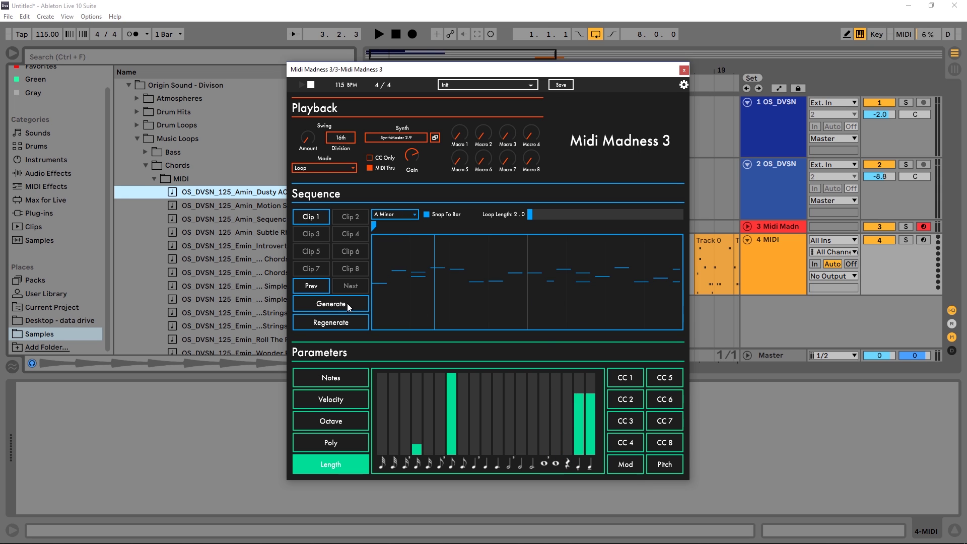
# - Raise the rest probability to about a quarter, generate a sequence and audition it
pyautogui.click(579, 415)
pyautogui.click(337, 303)
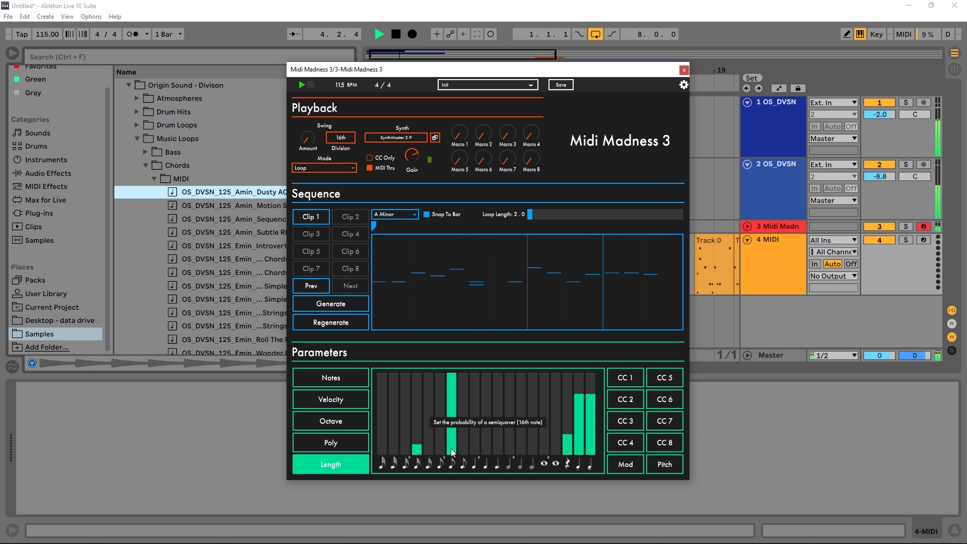
pyautogui.press('space')
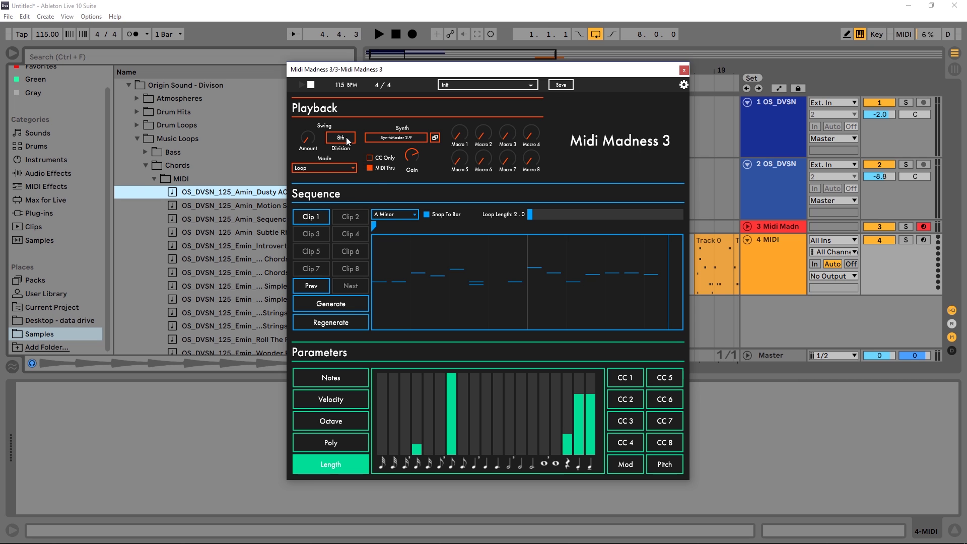
# - Generate another sequence with the swing division on 8th and audition it
pyautogui.click(346, 306)
pyautogui.press('space')
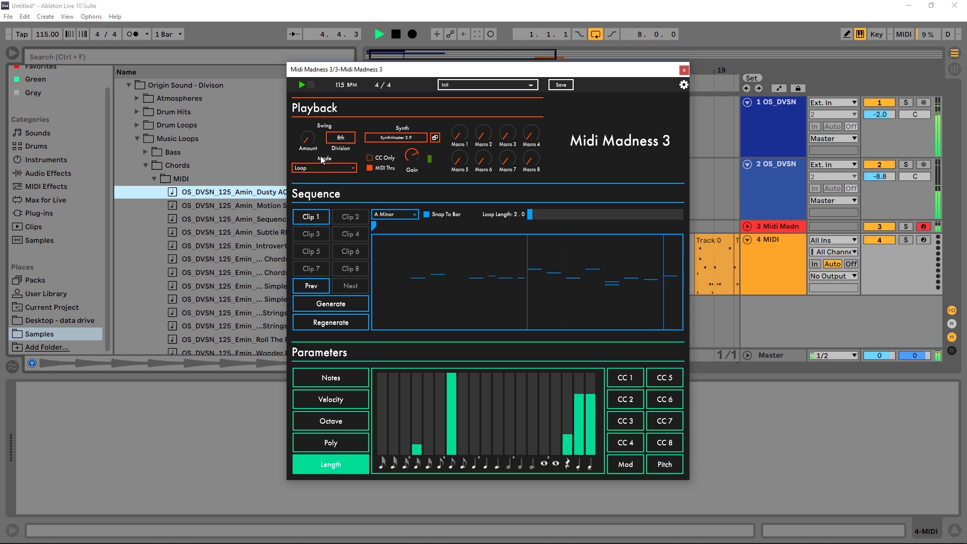
pyautogui.press('space')
# - Check the available playback modes while keeping Loop, and open the CC 1 parameter settings
pyautogui.click(328, 168)
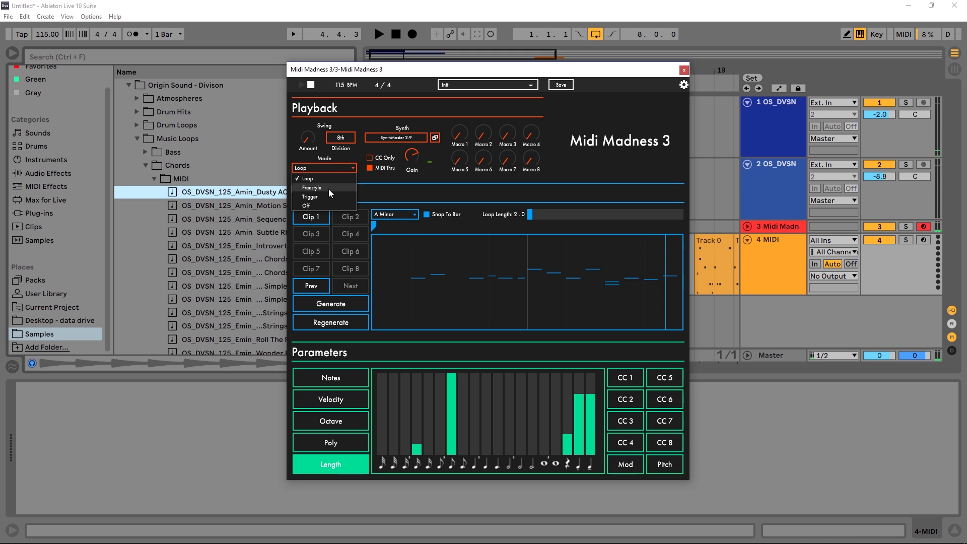
pyautogui.click(441, 170)
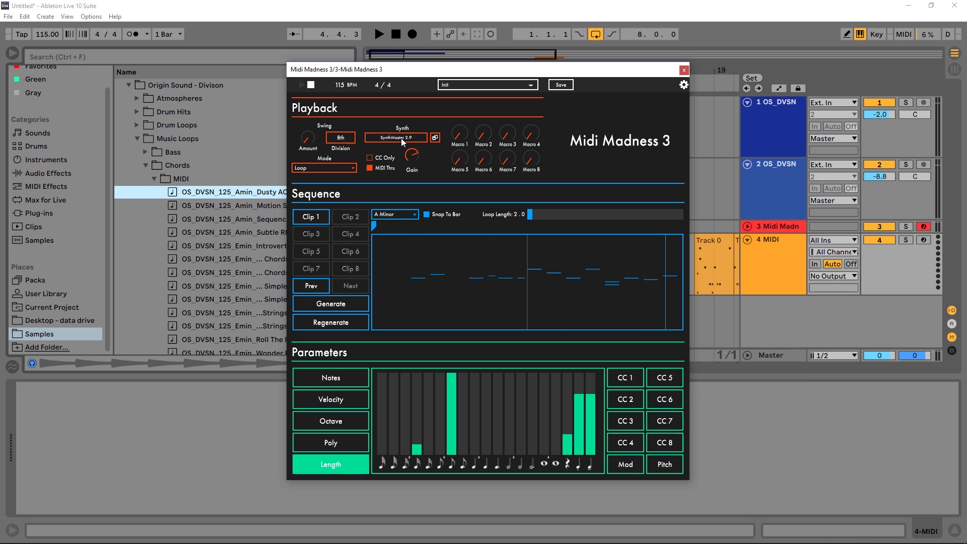
pyautogui.click(629, 380)
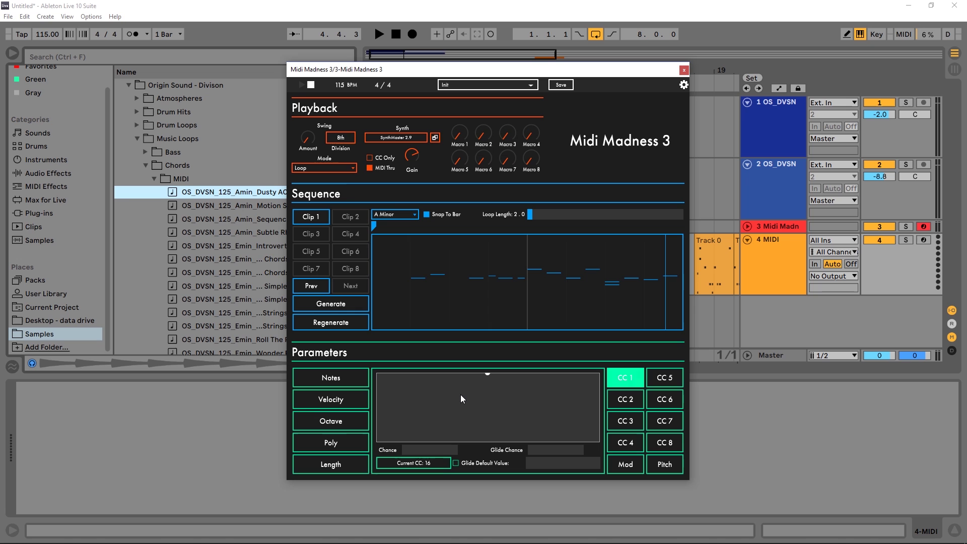
# - Open the SynthMaster 2.9 window and lower Layer 1's Filter 1 cutoff to +5.0 (16.4 Hz) while the sequence plays
pyautogui.click(435, 138)
pyautogui.moveTo(504, 113); pyautogui.dragTo(337, 114)
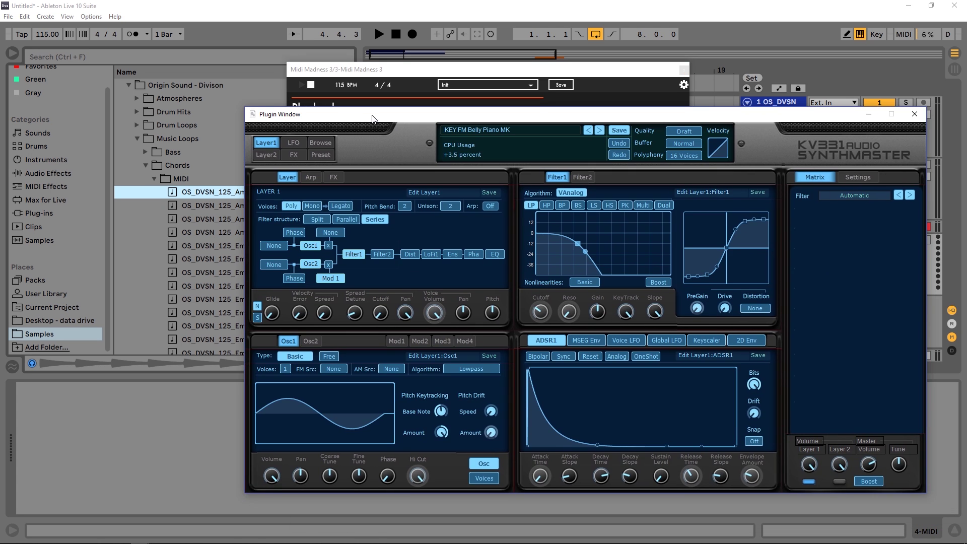
pyautogui.moveTo(539, 311); pyautogui.dragTo(541, 313)
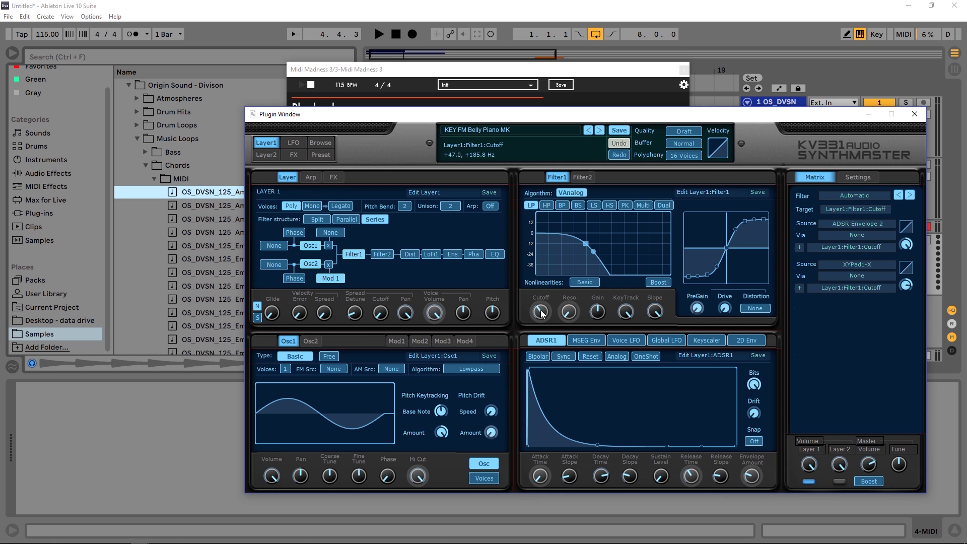
pyautogui.press('space')
pyautogui.moveTo(541, 313); pyautogui.dragTo(527, 342)
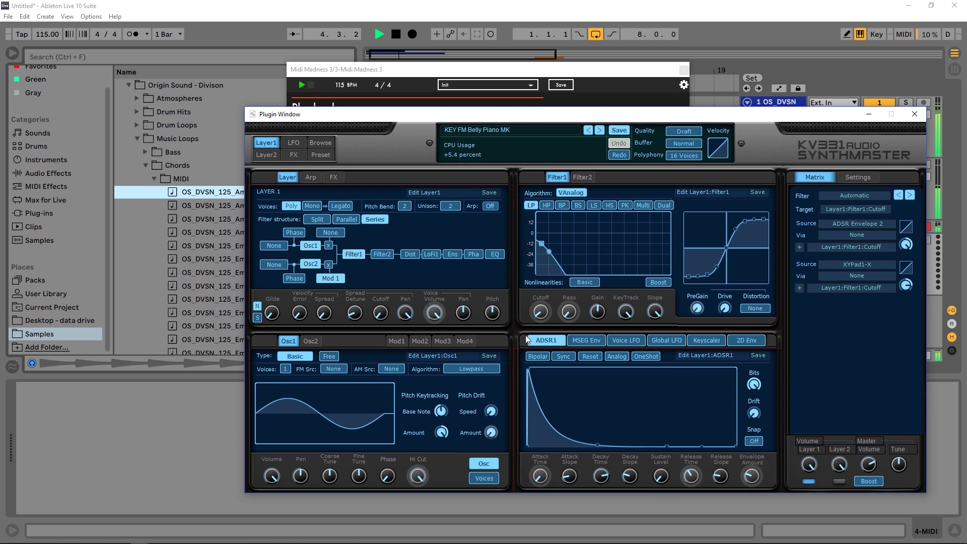
pyautogui.click(399, 35)
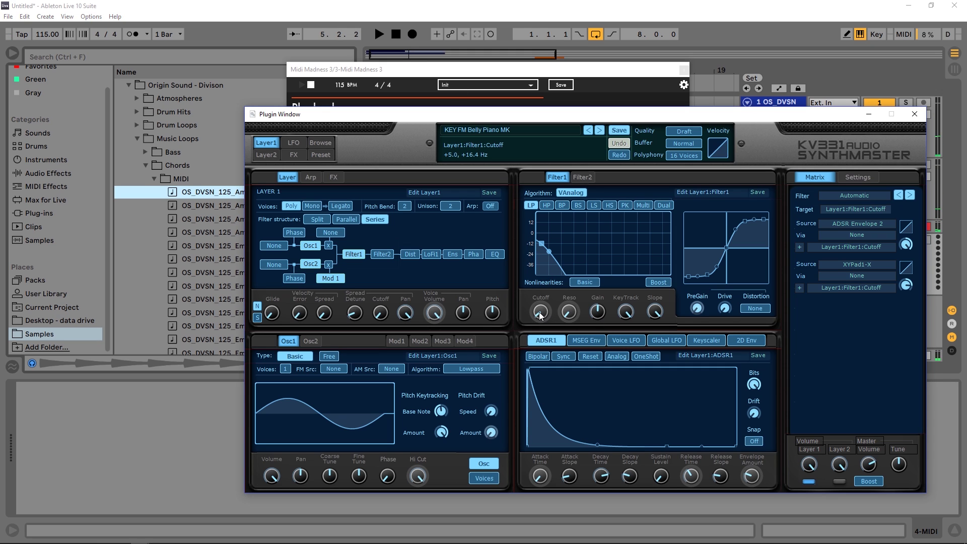
# - Remove the CC 111 MIDI link from the Filter 1 cutoff and start MIDI Learn on it for the current preset
pyautogui.rightClick(540, 315)
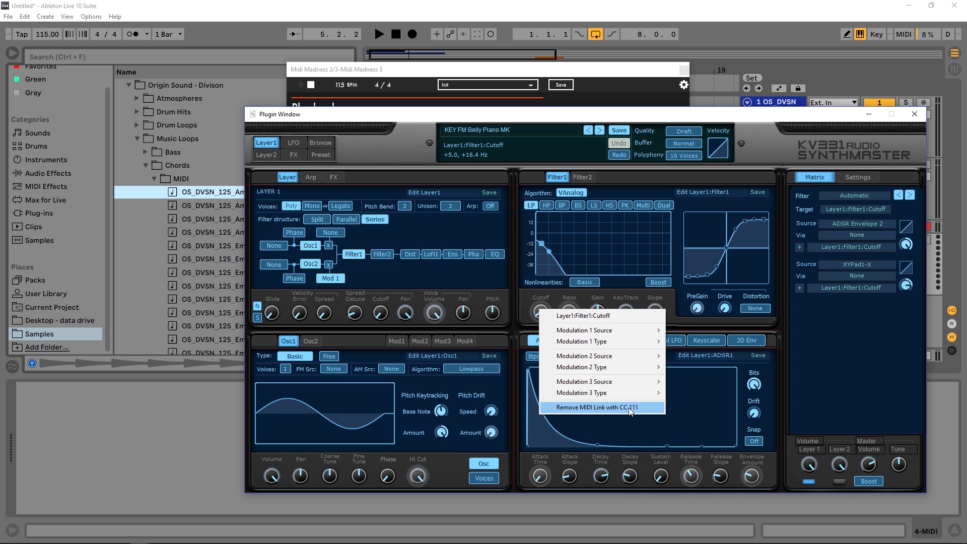
pyautogui.click(594, 407)
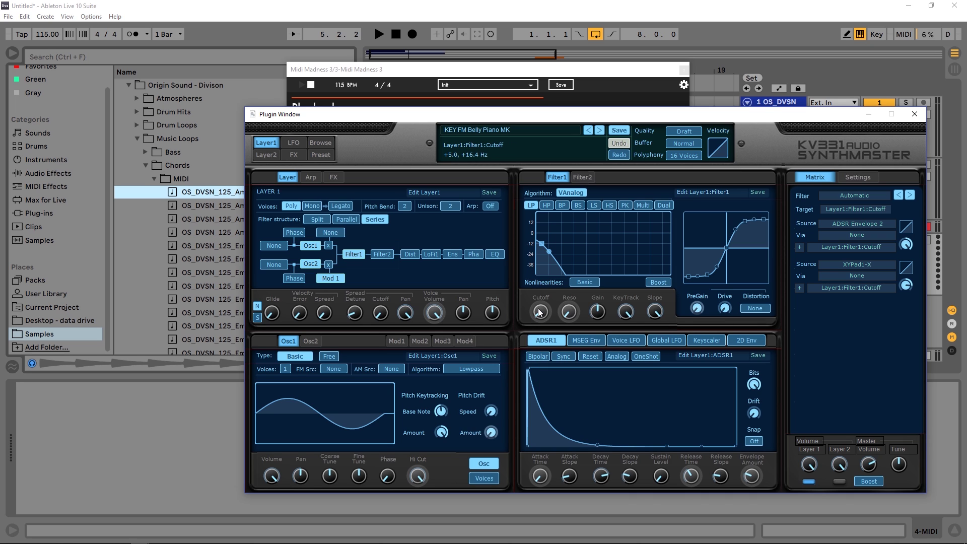
pyautogui.rightClick(539, 313)
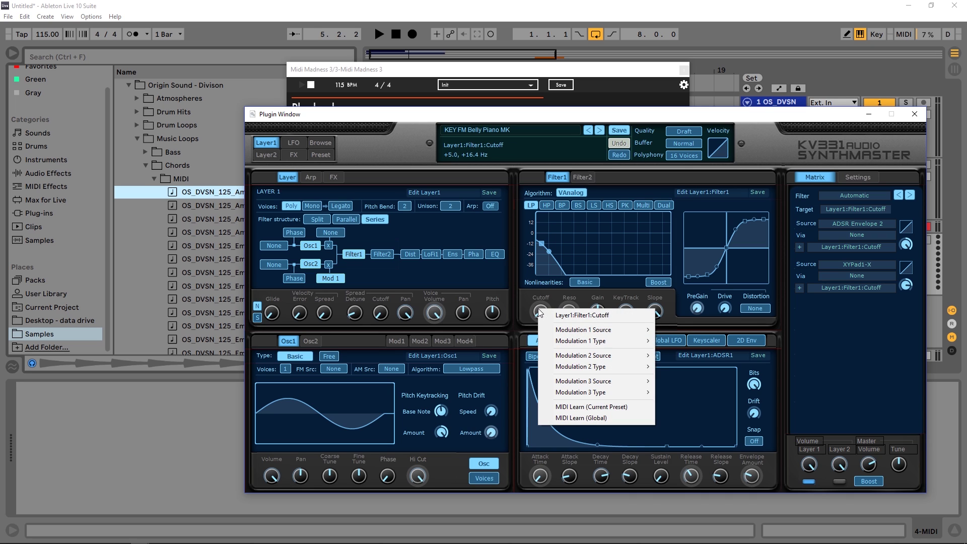
pyautogui.click(594, 407)
# - Place the Midi Madness and synth windows side by side and send MIDI Learn from CC 1, which uses controller 16
pyautogui.moveTo(366, 73); pyautogui.dragTo(206, 64)
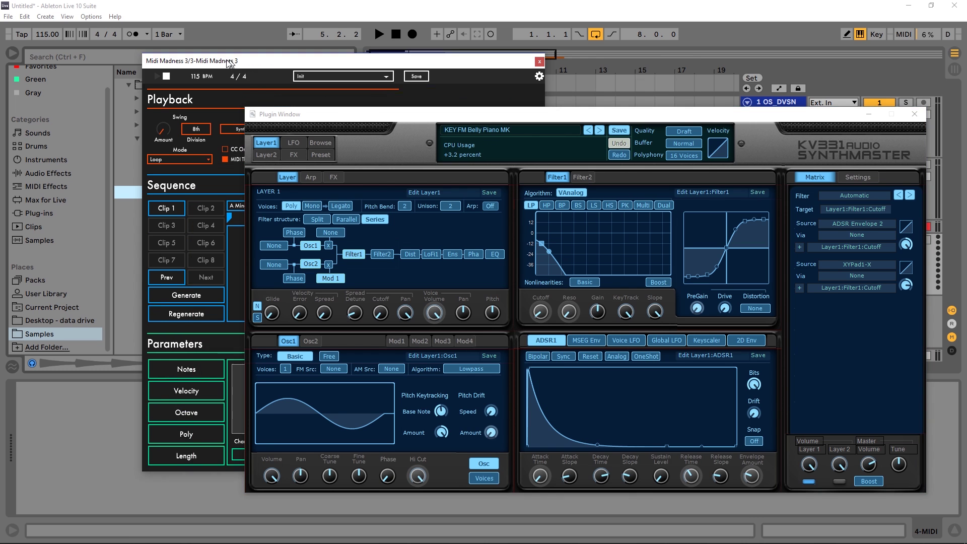
pyautogui.moveTo(321, 118); pyautogui.dragTo(549, 99)
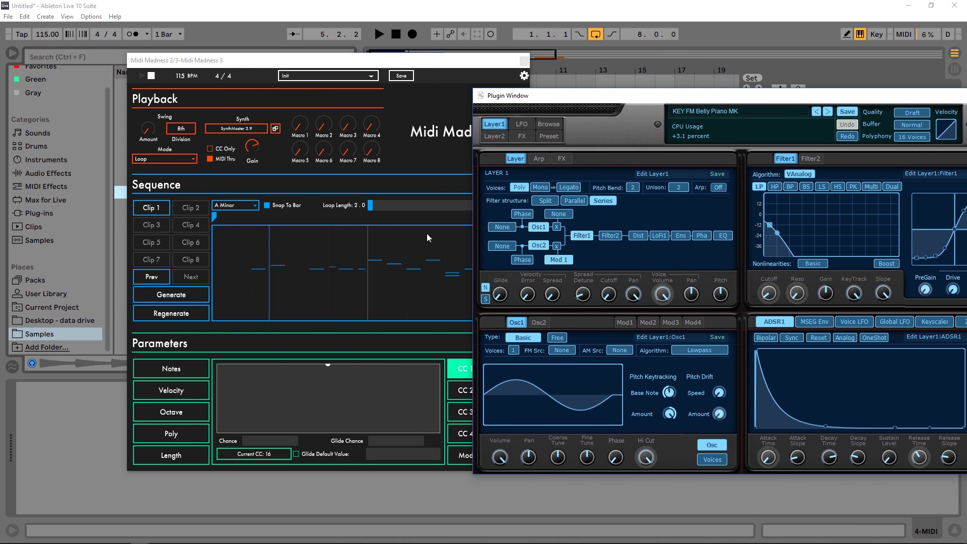
pyautogui.moveTo(415, 60); pyautogui.dragTo(366, 61)
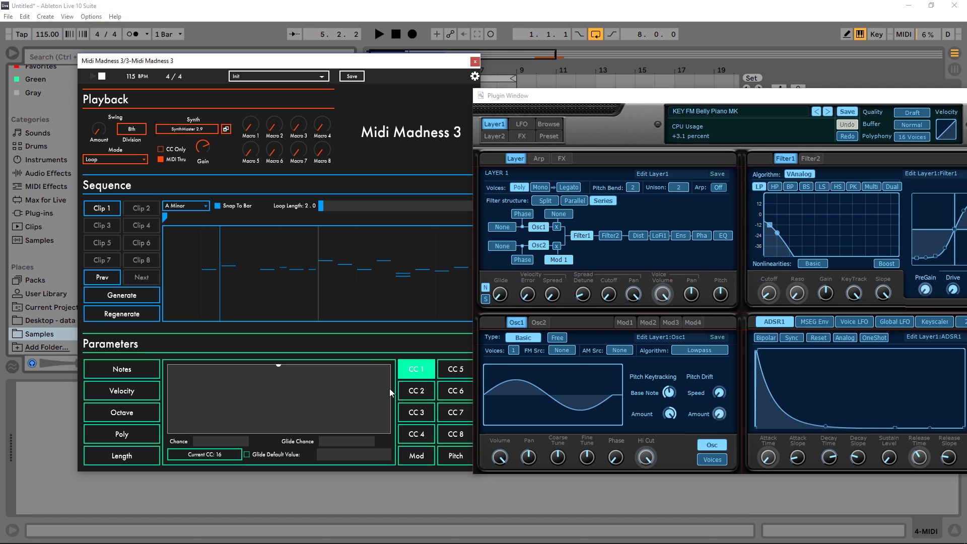
pyautogui.click(196, 455)
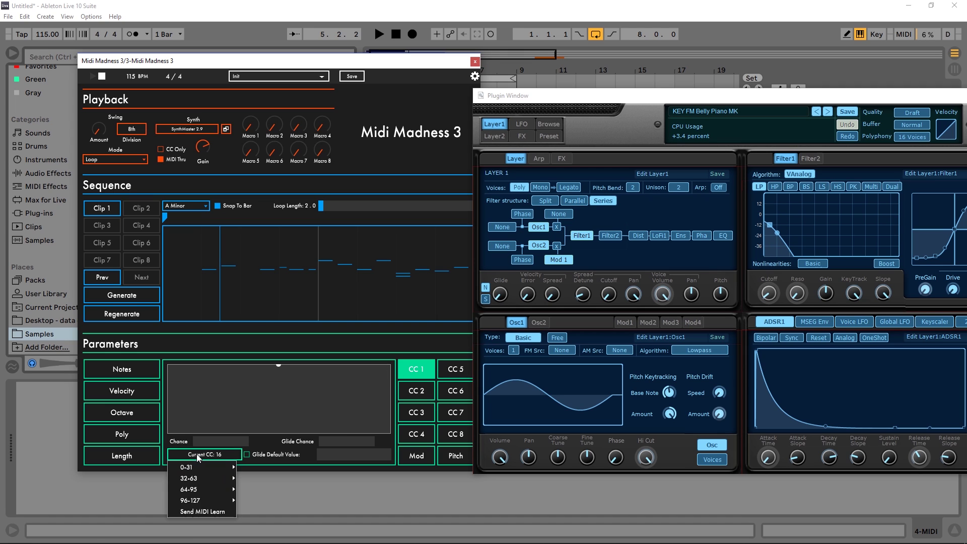
pyautogui.click(196, 509)
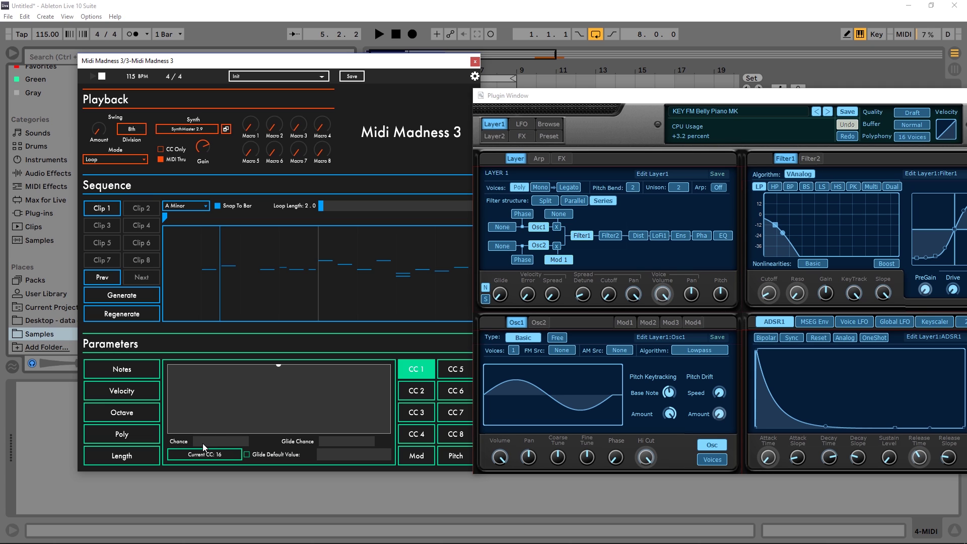
# - Raise the CC 1 chance to about a third and regenerate the CC data while keeping the existing notes
pyautogui.moveTo(196, 441); pyautogui.dragTo(211, 442)
pyautogui.rightClick(113, 312)
pyautogui.click(106, 334)
# - Audition the regenerated sequence while watching how CC 1 moves the synth's Filter 1 cutoff, and stop playback
pyautogui.click(376, 35)
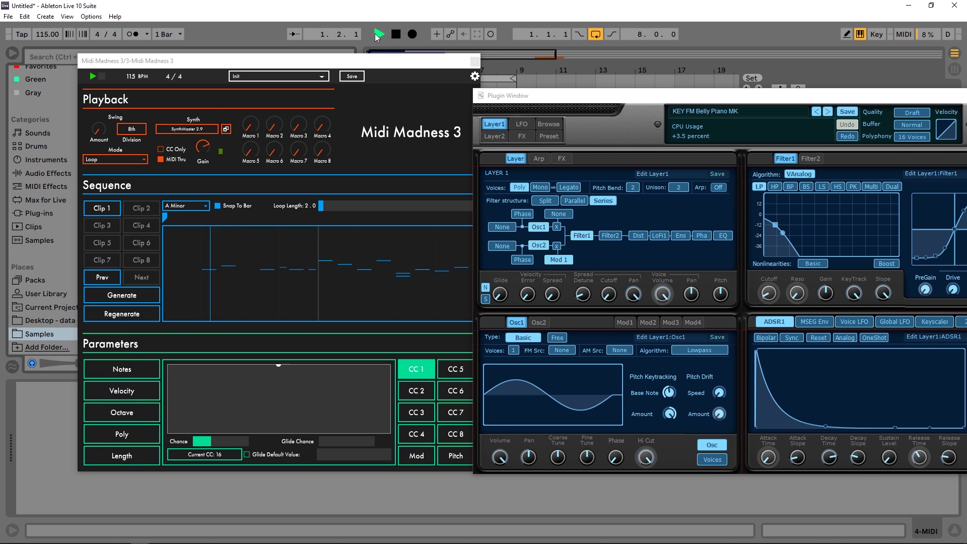
pyautogui.click(793, 255)
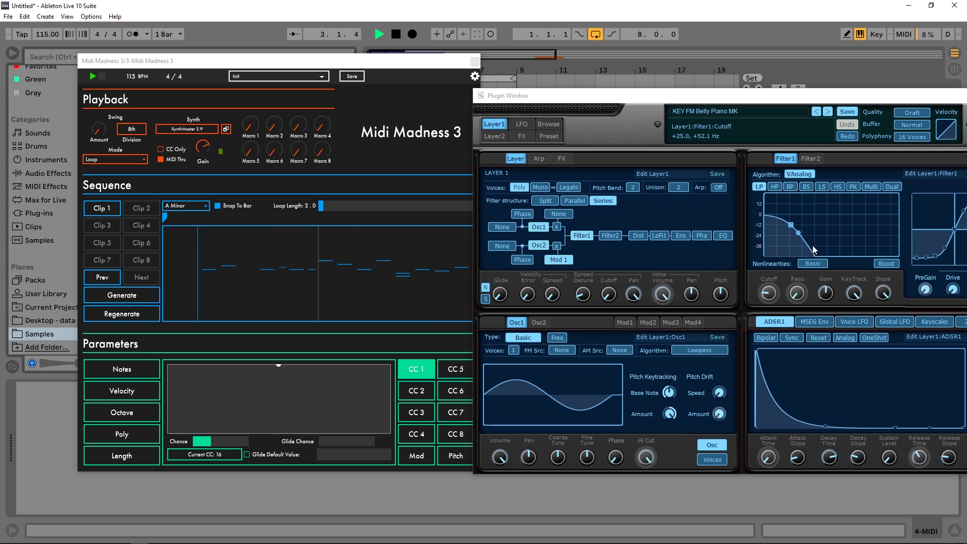
pyautogui.click(812, 246)
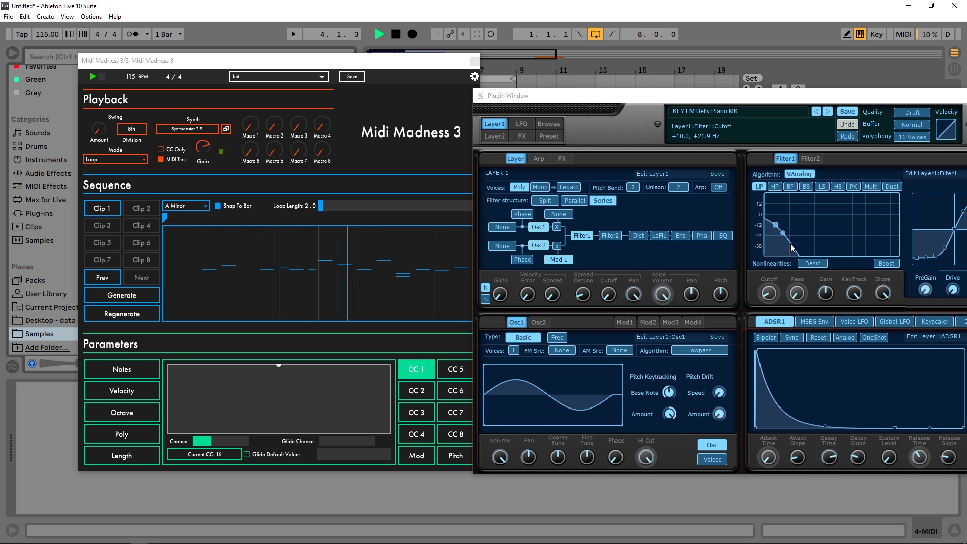
pyautogui.click(790, 243)
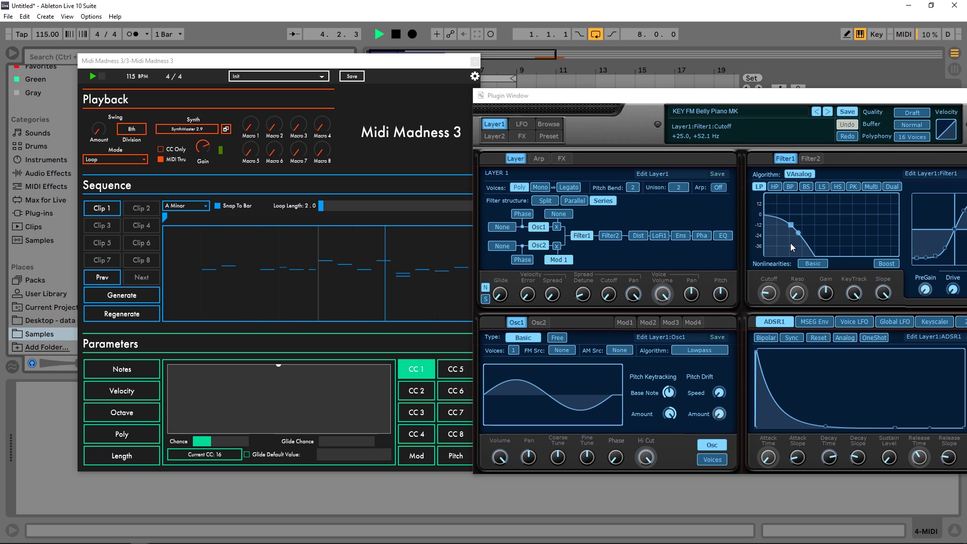
pyautogui.click(396, 34)
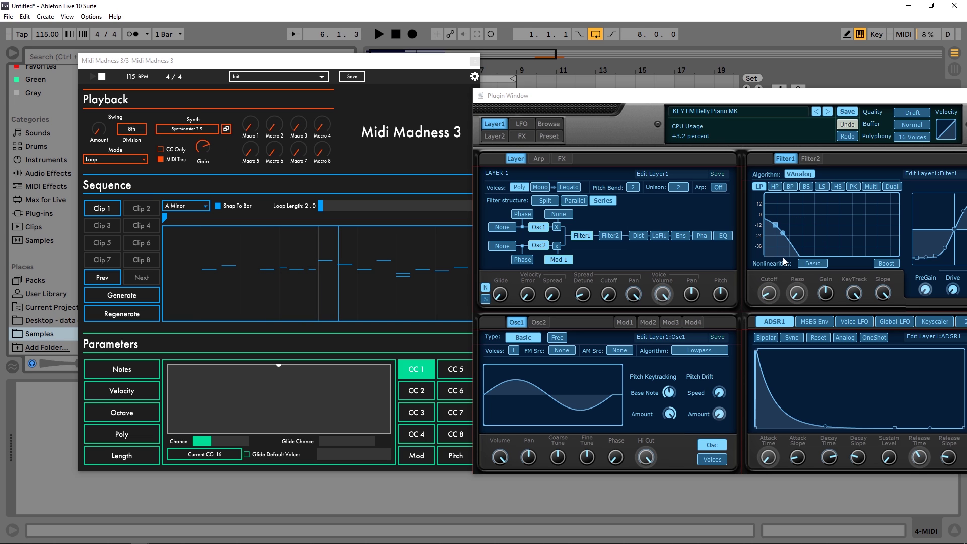